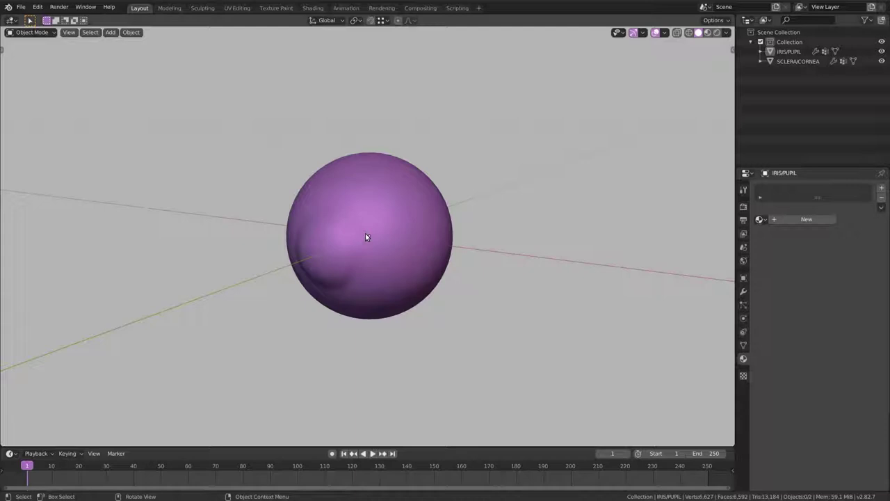
- Hide SCLERA/CORNEA, select the IRIS/PUPIL disc and give it a new Principled BSDF material
left_click(881, 62)
left_click(796, 52)
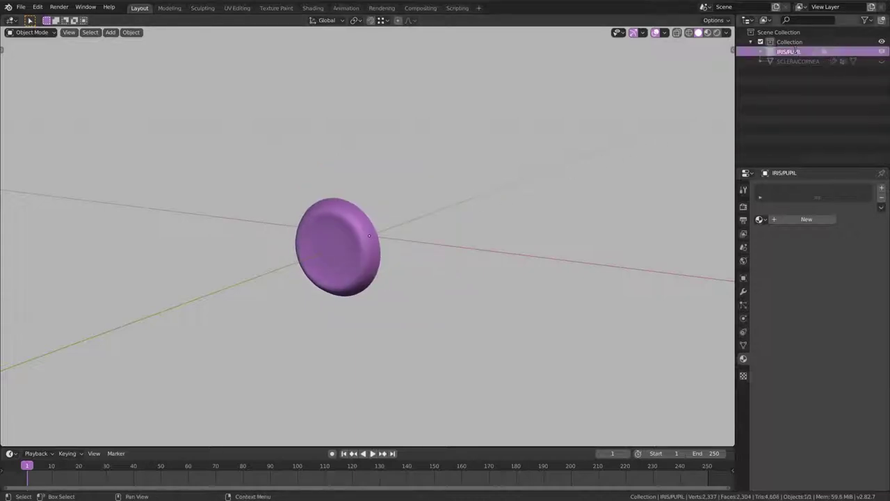
double_click(795, 51)
key("Return")
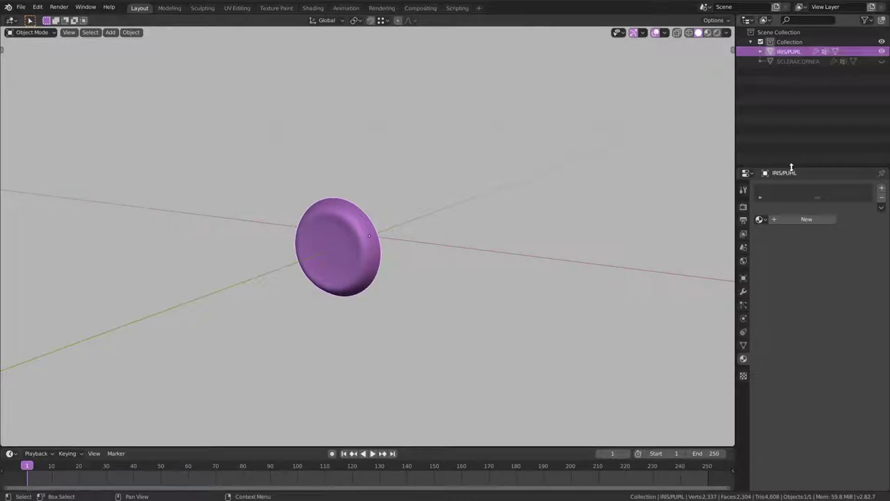
left_click(799, 220)
- Name the material IRIS/PUPIL and split the view, turning the left side into a Shader Editor showing its nodes
type("IRIS/PUPIL")
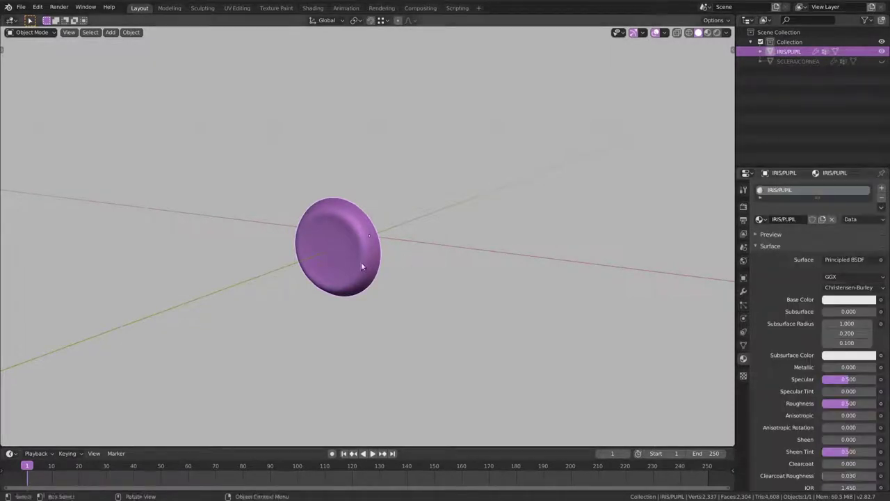
left_click_drag(11, 439, 393, 405)
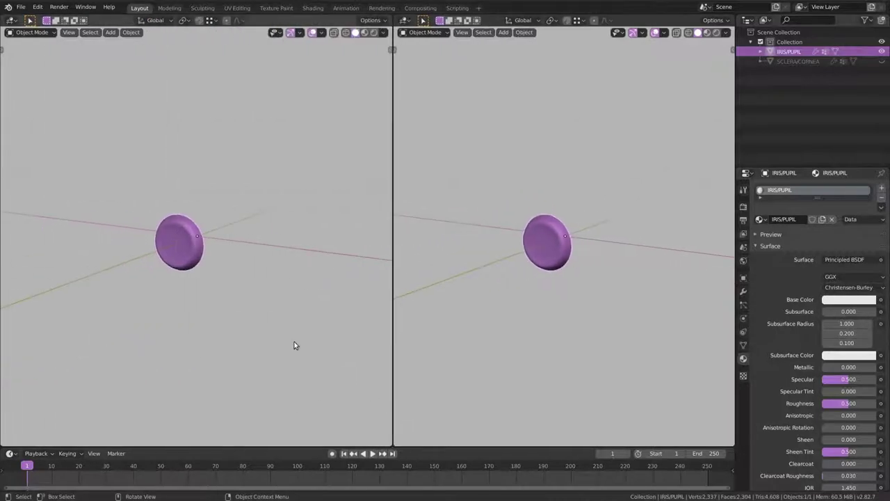
left_click(13, 20)
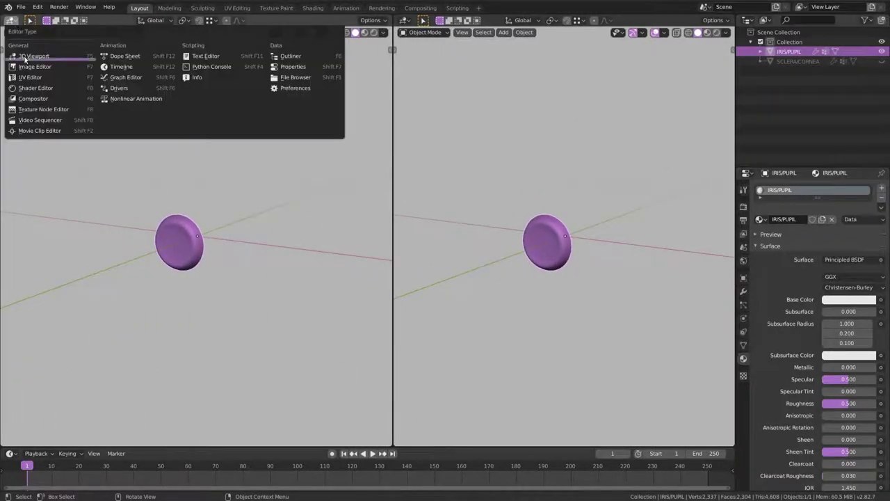
left_click(34, 88)
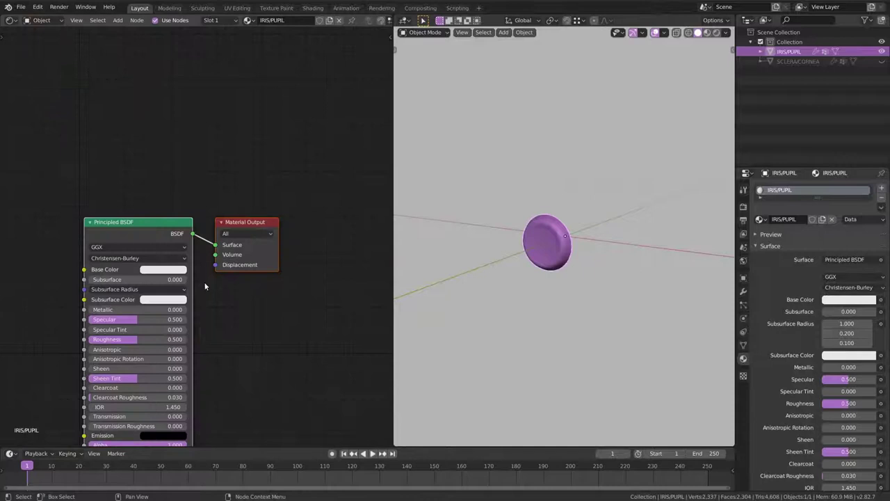
middle_click_drag(214, 298, 225, 234)
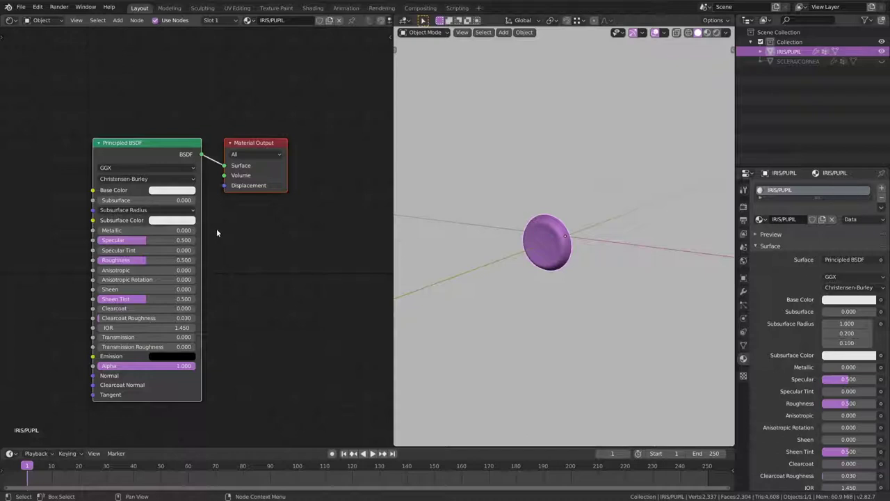
- Confirm Node Wrangler is enabled in Preferences Add-ons, then show its sidebar tab in the shader editor
left_click(38, 9)
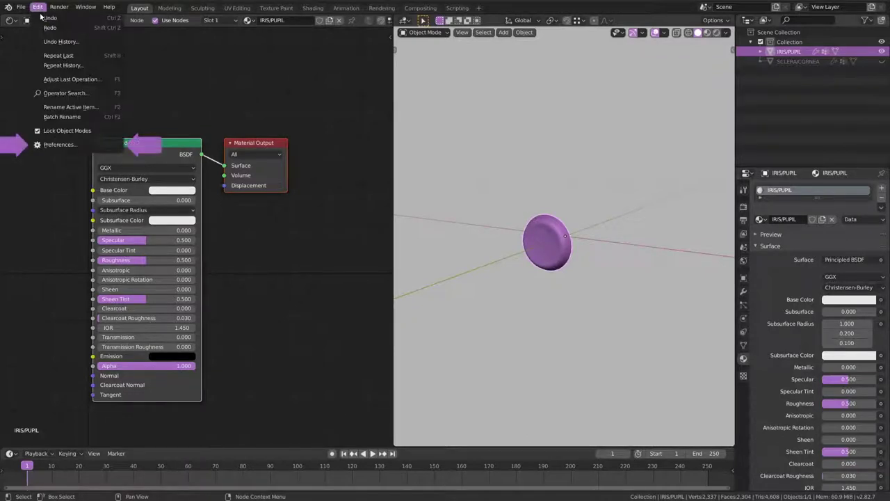
left_click(58, 142)
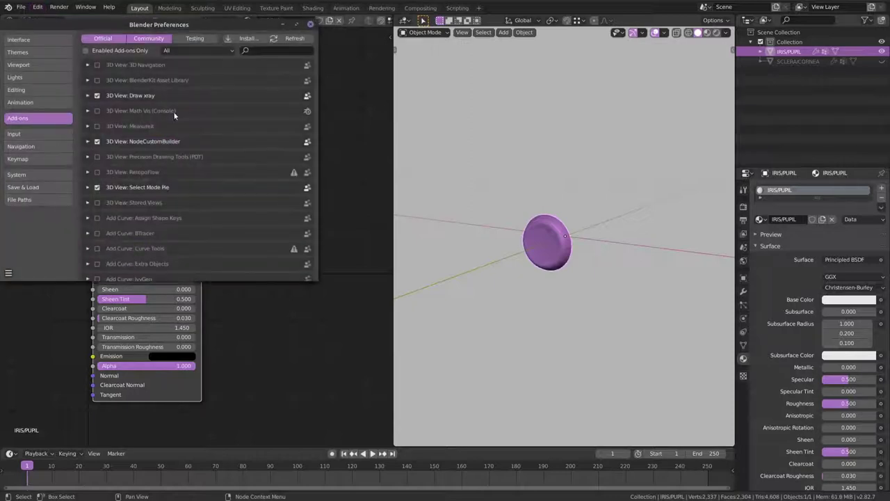
left_click(265, 50)
type("node wran")
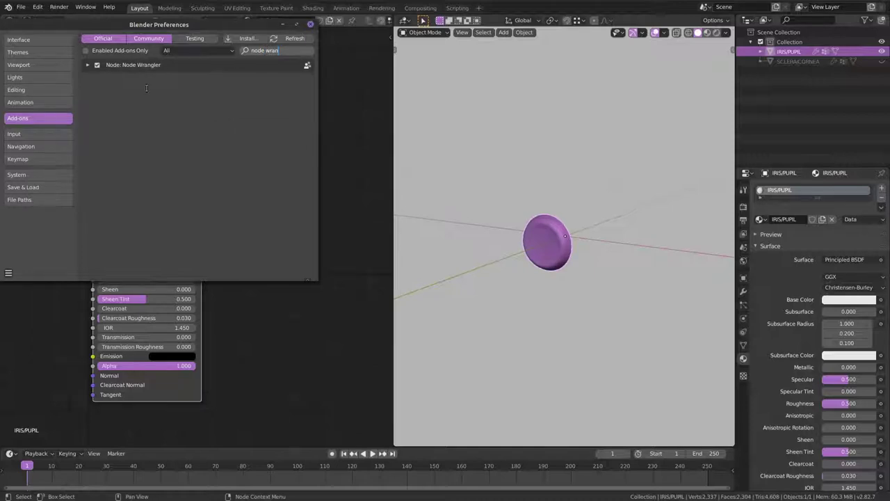
left_click(310, 24)
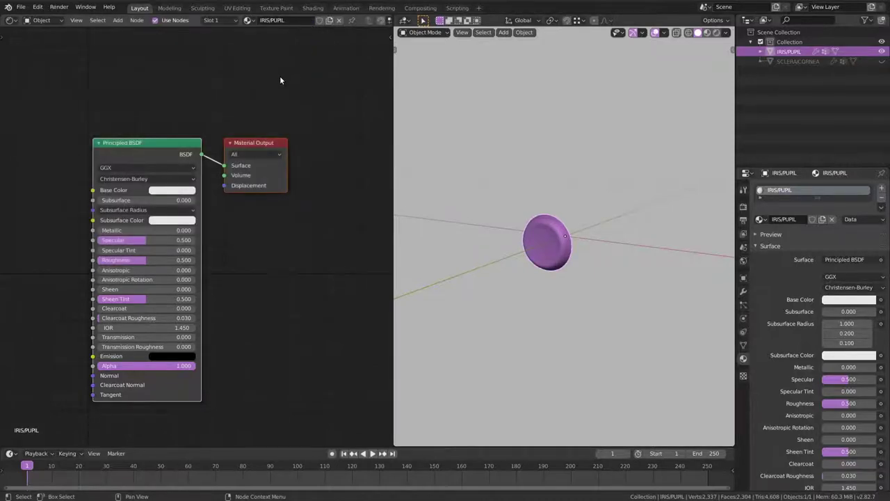
key("n")
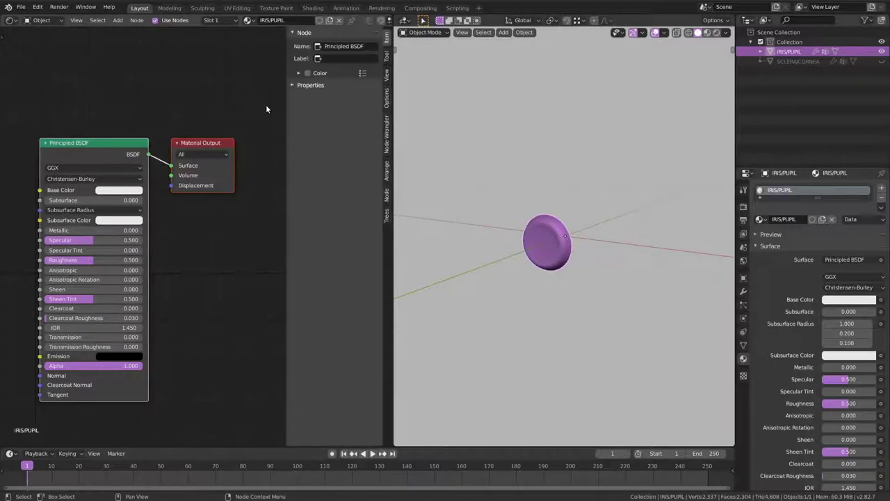
left_click(387, 136)
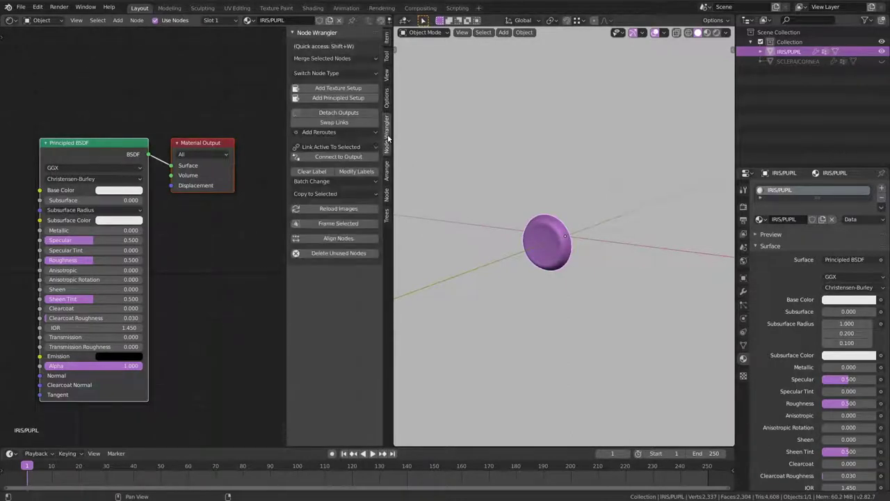
- Run Principled Texture Setup with the Auto_Eye_Bake textures except cornea_mask, then frame the node tree
left_click(346, 98)
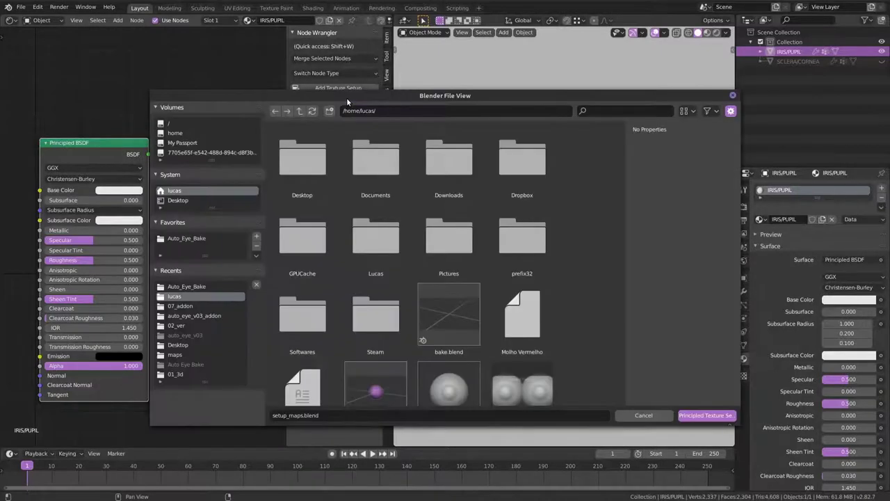
left_click(199, 240)
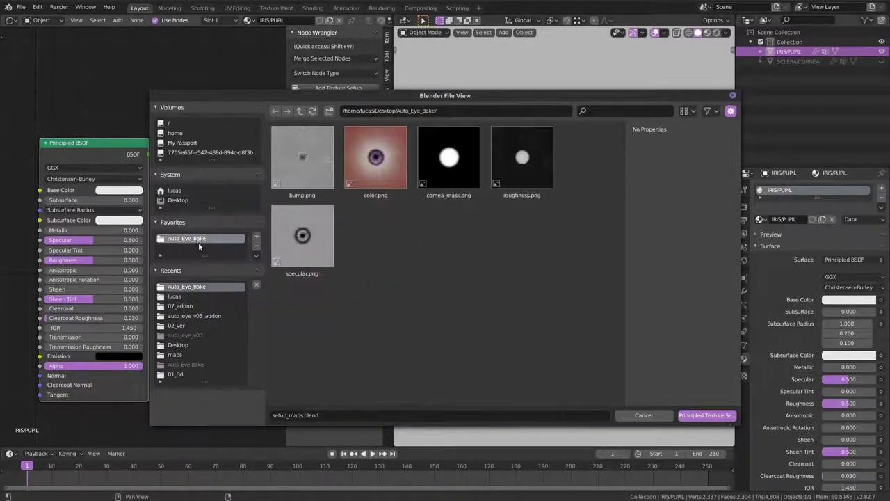
left_click_drag(289, 291, 574, 143)
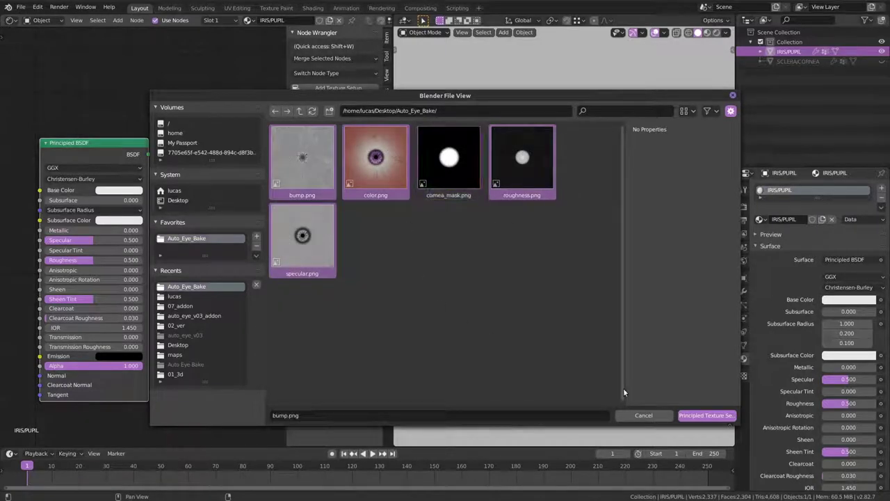
left_click(706, 415)
key("n")
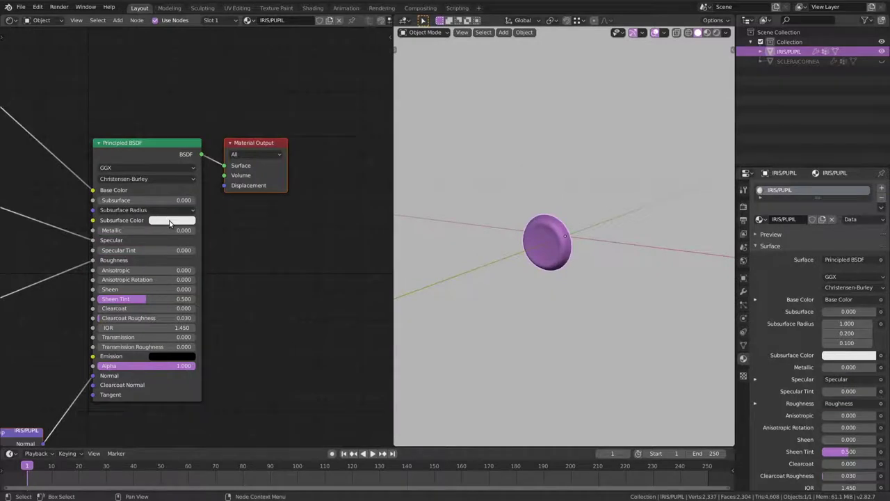
key("Home")
scroll(281, 216, "up", 3)
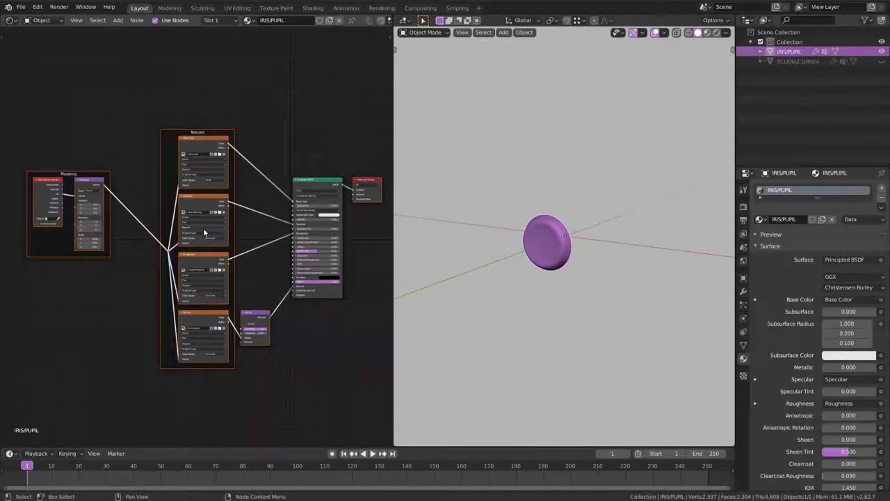
- Switch to Material Preview, view the iris from the front, and bring the Bump node into view
left_click(707, 33)
key("KP_1")
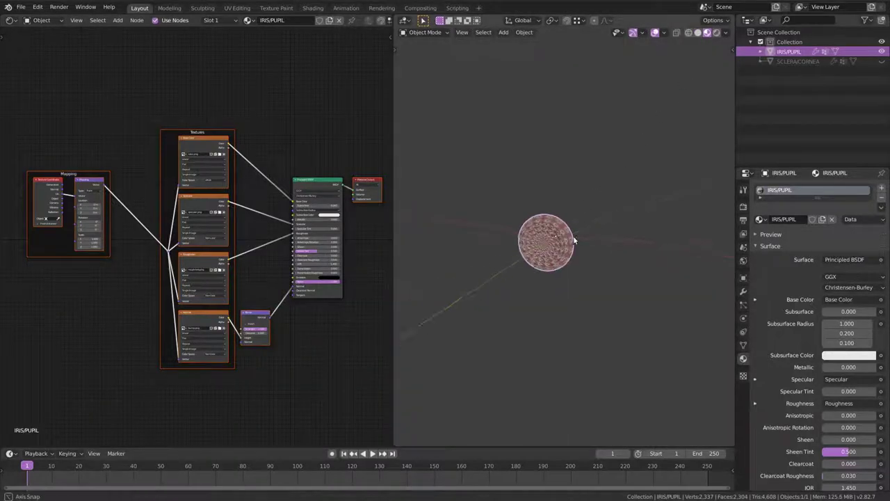
scroll(574, 245, "up", 8)
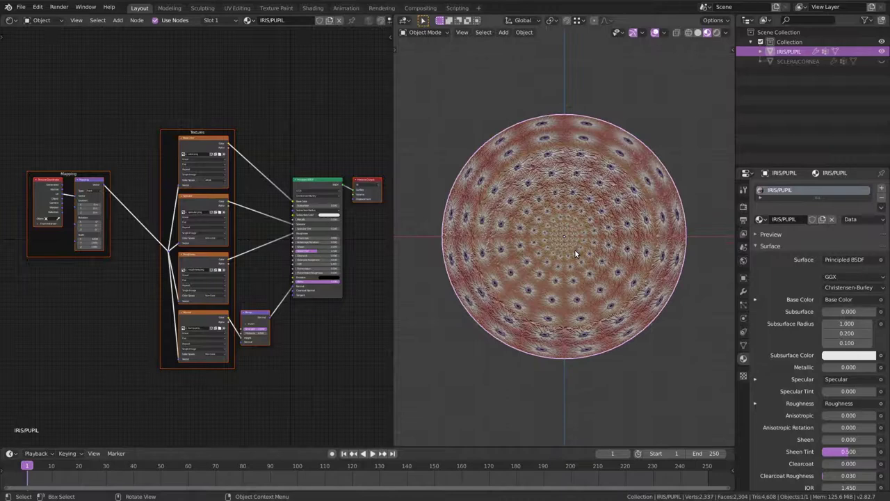
scroll(276, 329, "up", 5)
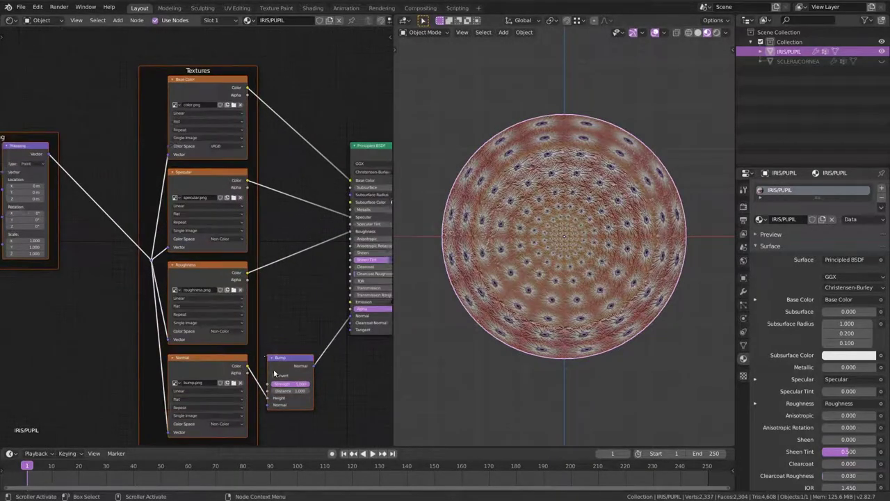
middle_click_drag(327, 390, 208, 188)
- Set the Bump node Strength to 0.25 and Distance to 0.01
left_click(219, 268)
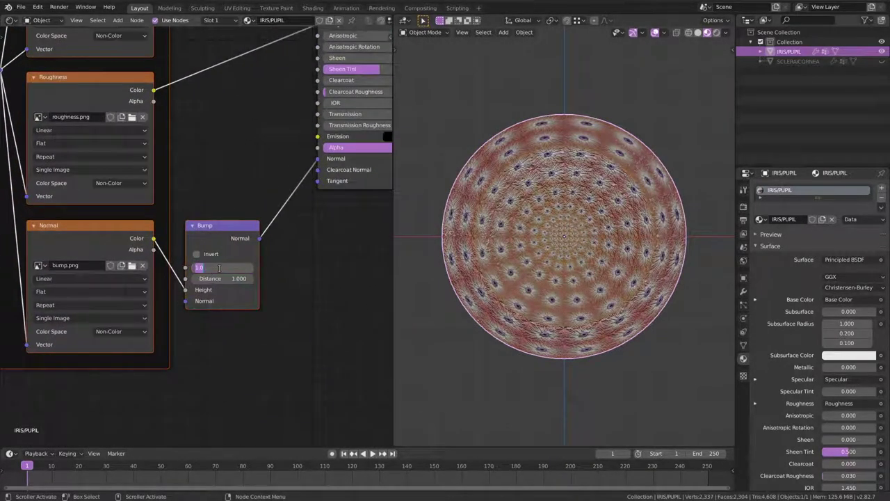
type(".25")
key("Tab")
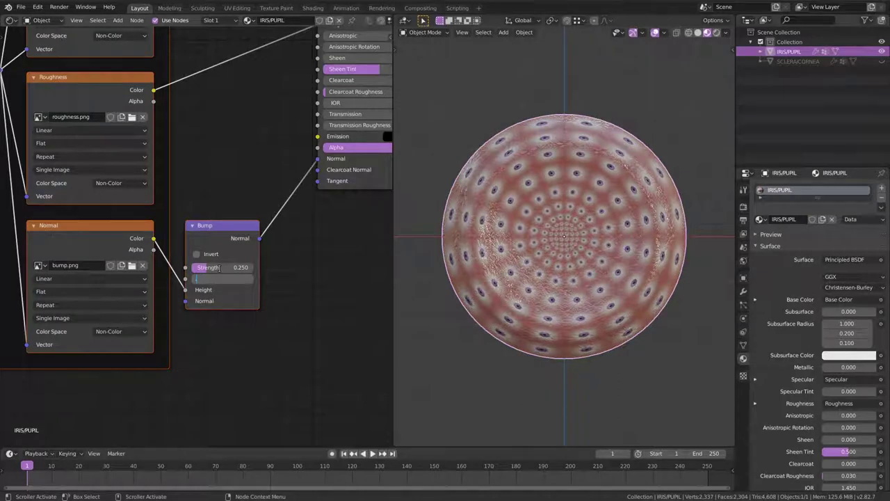
key("Return")
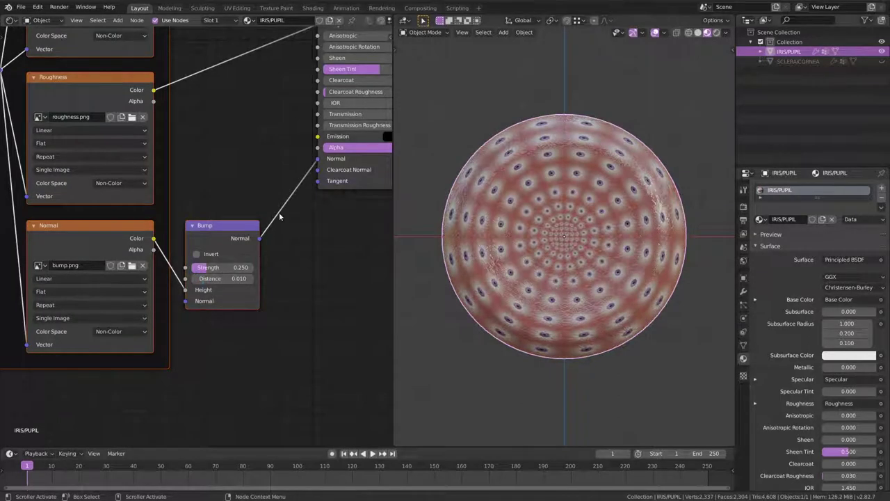
scroll(279, 212, "down", 4)
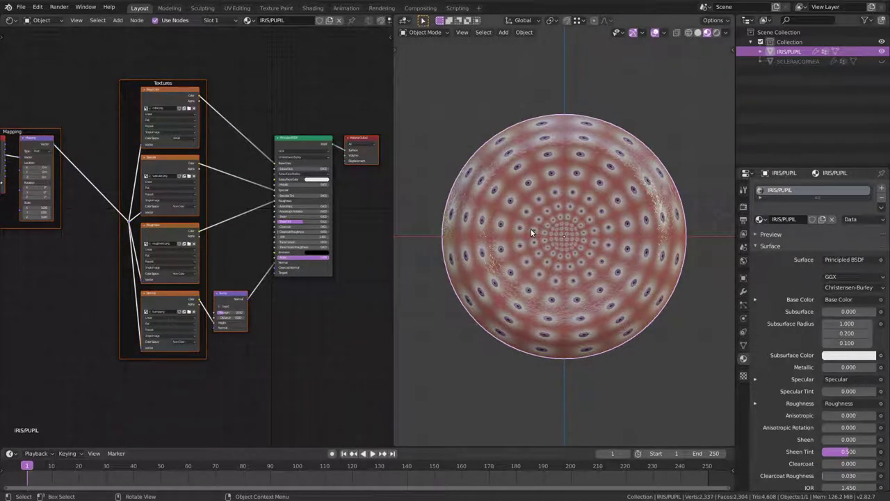
- In Edit Mode, project the iris disc's UVs from the front view with Bounds
left_click(422, 33)
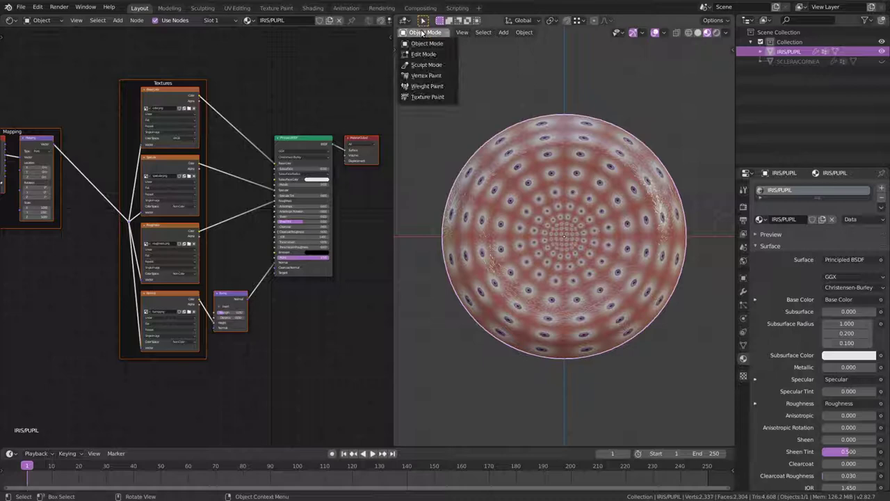
left_click(428, 53)
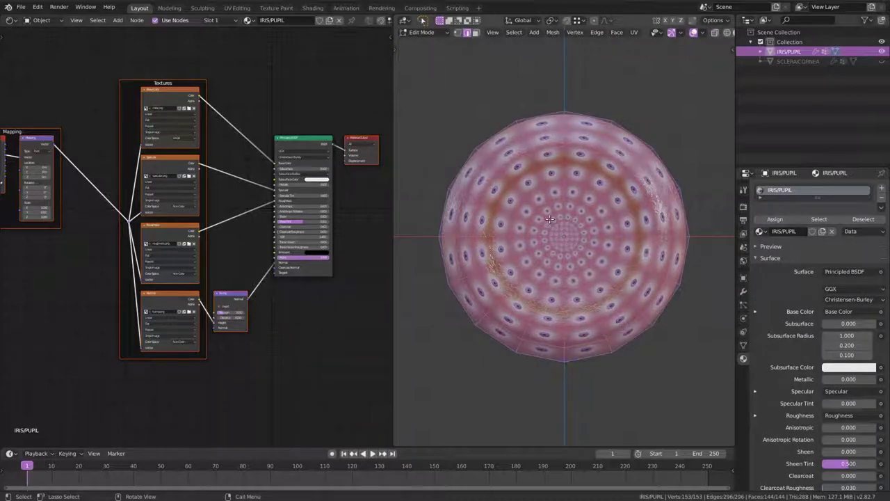
key("u")
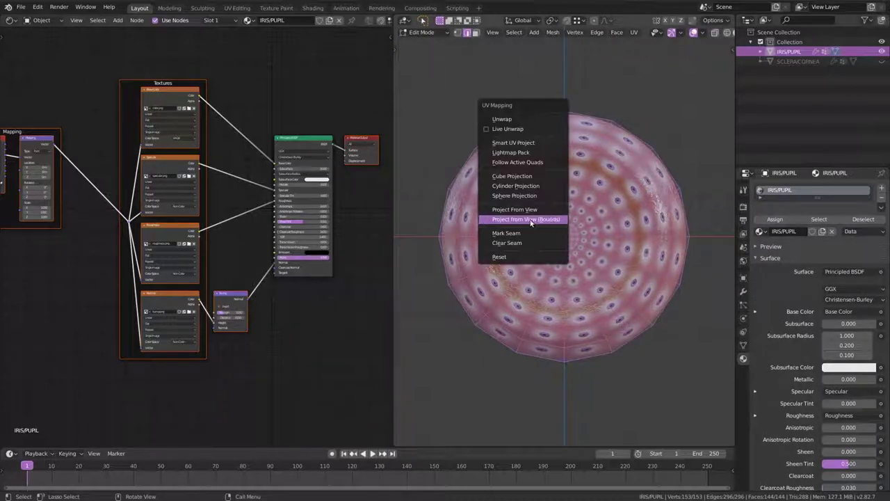
left_click(548, 221)
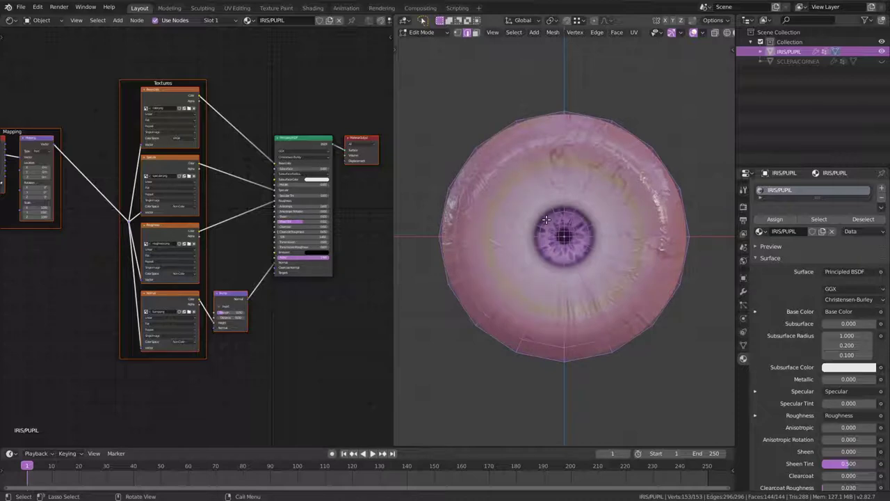
- Turn the left area into a UV Editor and scale all iris UVs down in three passes onto the painted iris
left_click(11, 20)
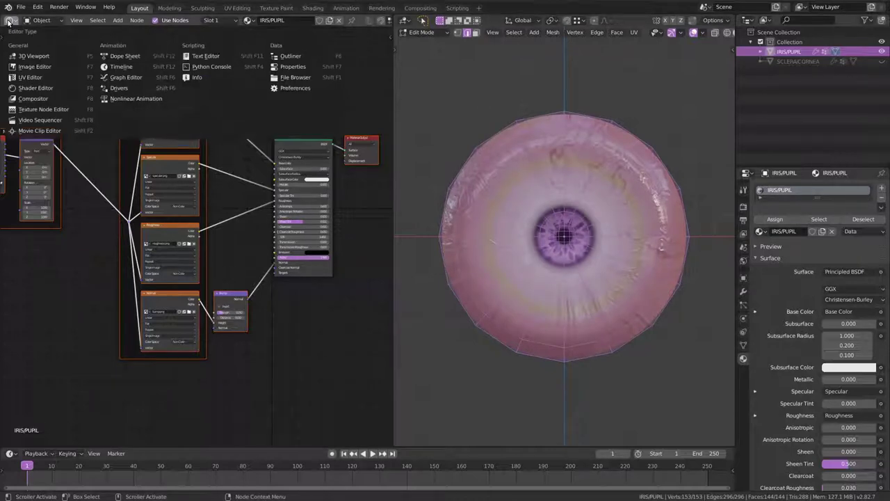
left_click(18, 78)
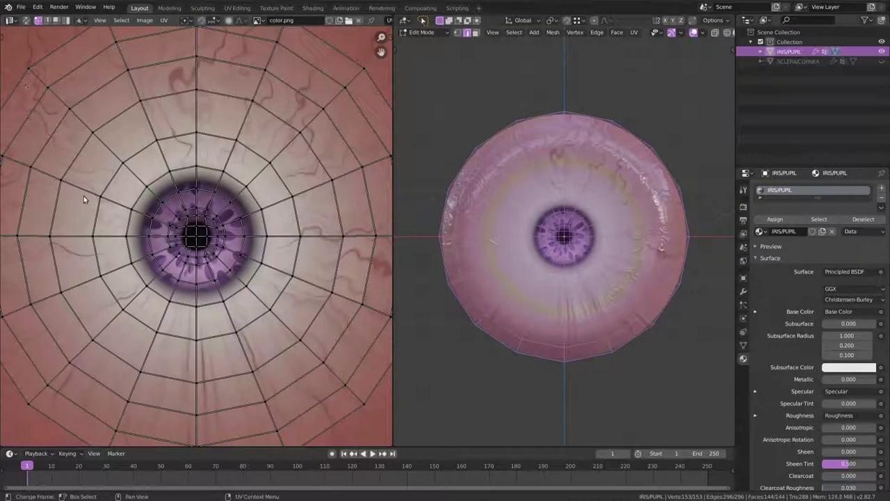
key("a")
key("s")
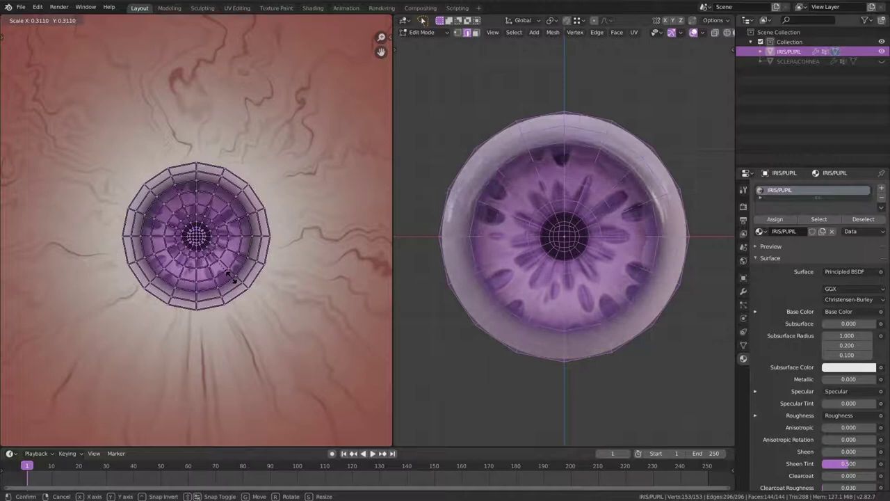
left_click(232, 277)
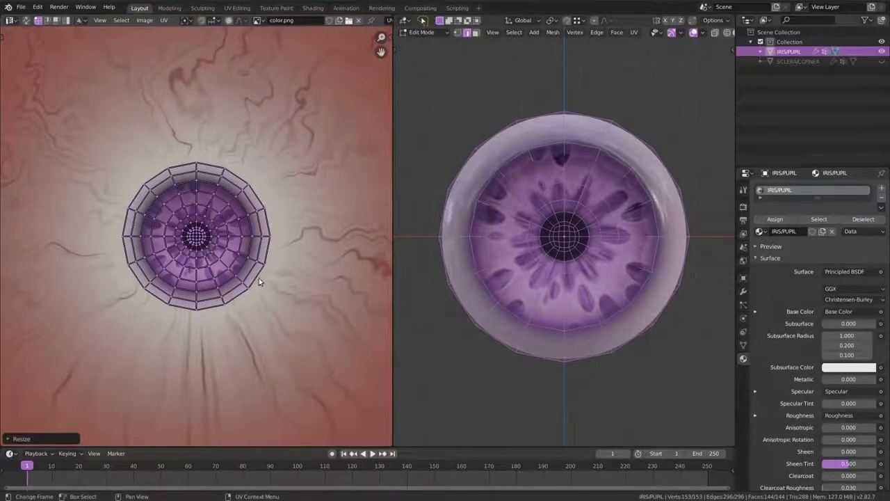
key("s")
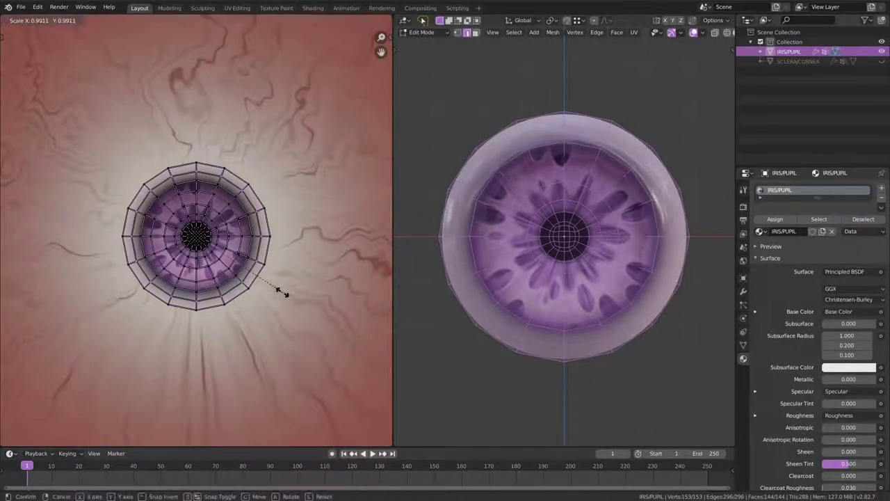
left_click(263, 283)
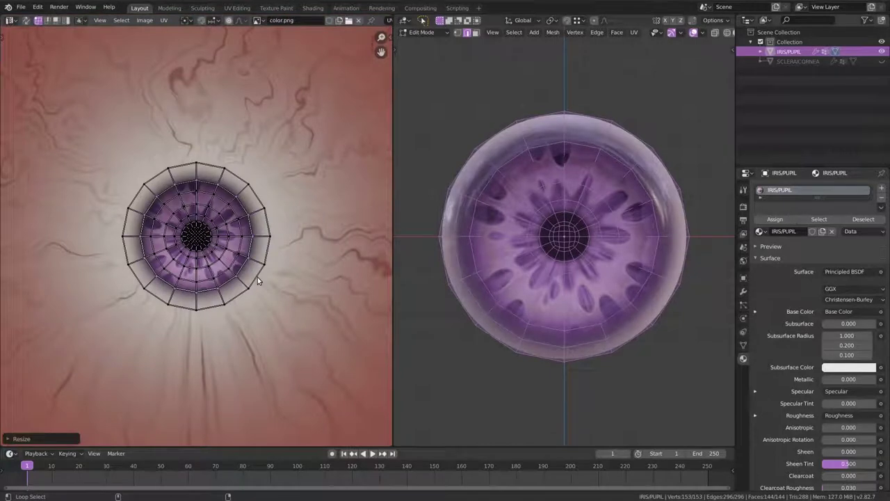
key("s")
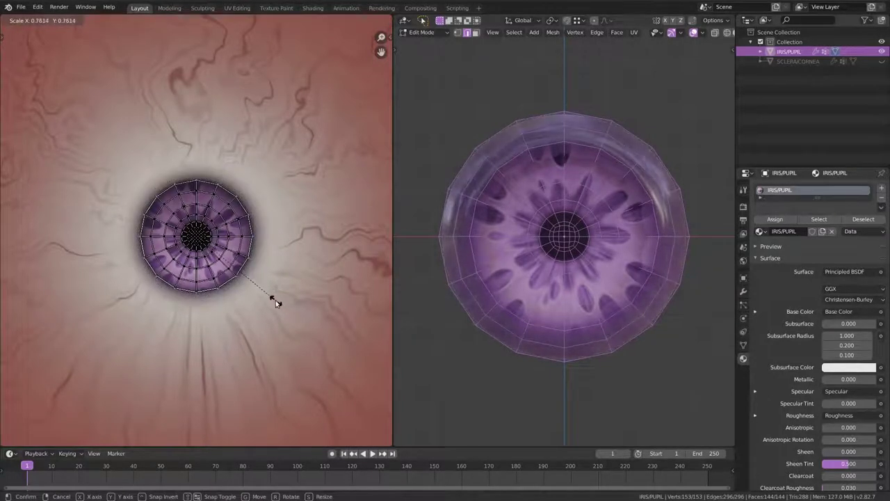
left_click(276, 301)
- Return to Object Mode to view the purple iris around the black pupil
key("Tab")
scroll(600, 259, "down", 3)
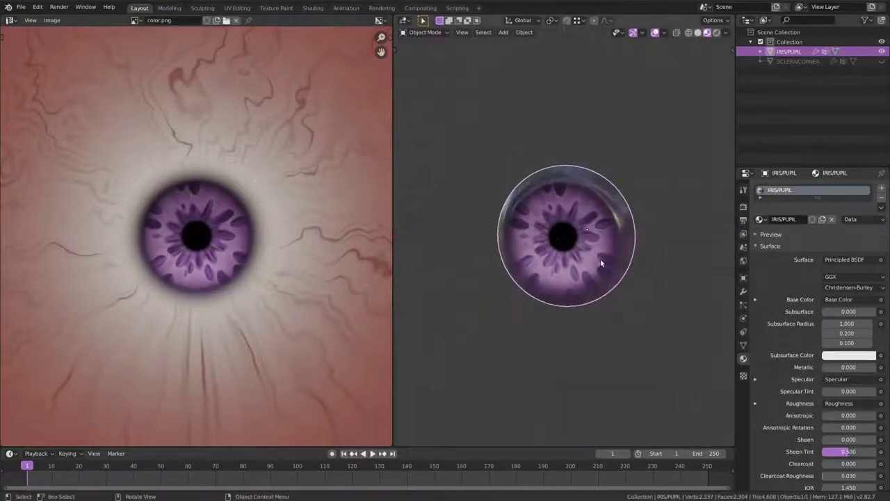
scroll(605, 271, "up", 2)
middle_click_drag(611, 281, 620, 285)
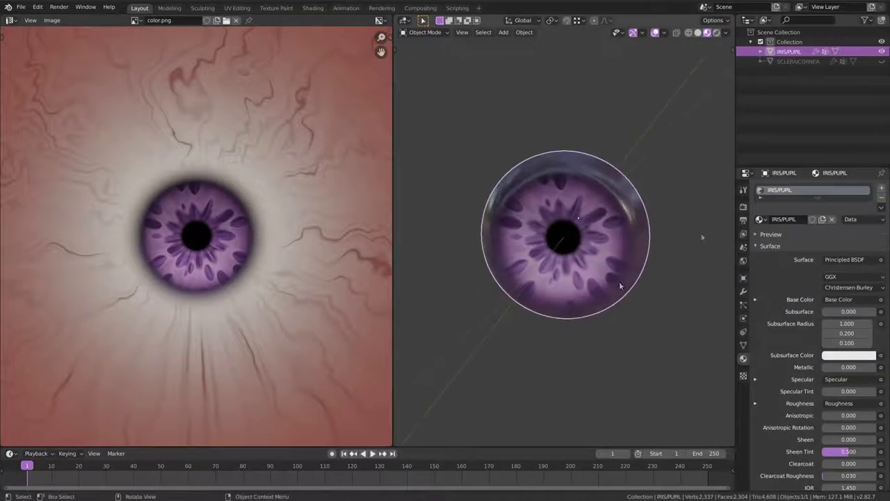
- Unhide and select the SCLERA/CORNEA sphere
left_click(881, 61)
double_click(797, 61)
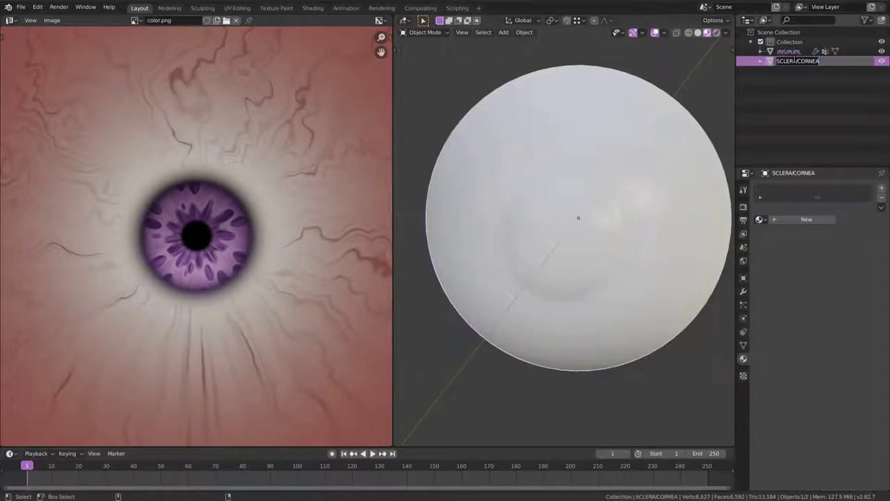
key("Return")
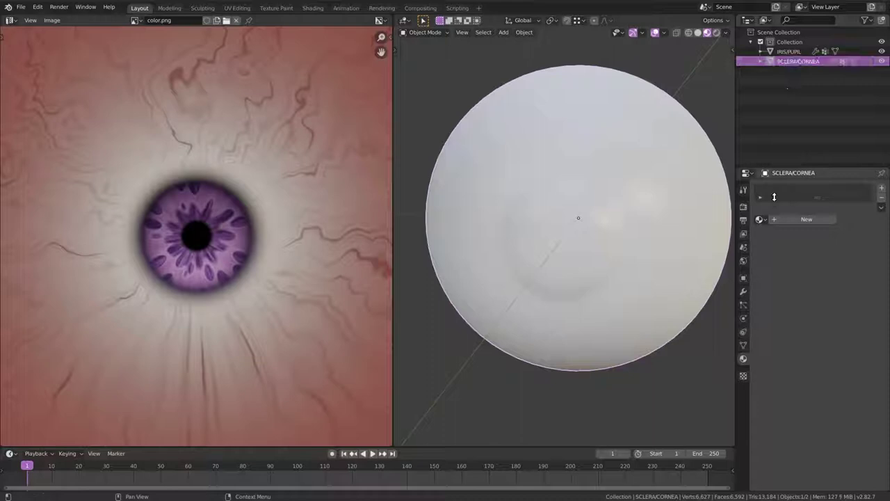
- Assign the IRIS/PUPIL material, make it single-user and rename the copy SCLERA/CORNEA
left_click(761, 219)
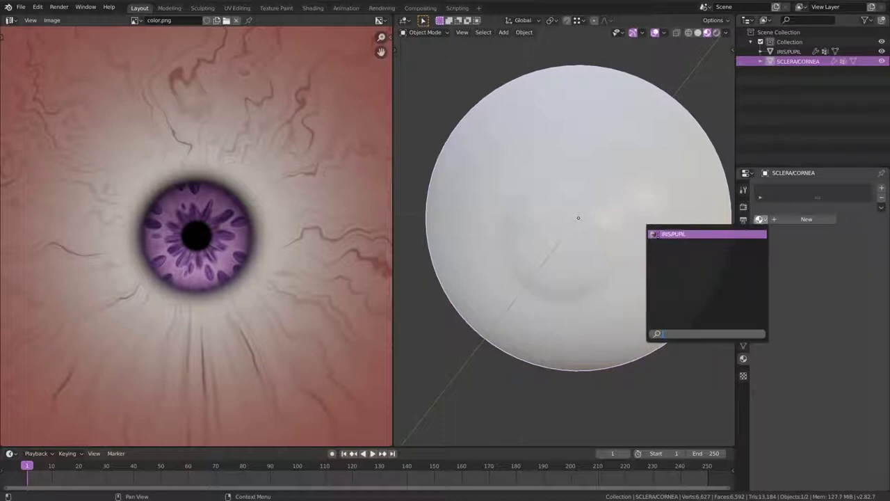
left_click(678, 235)
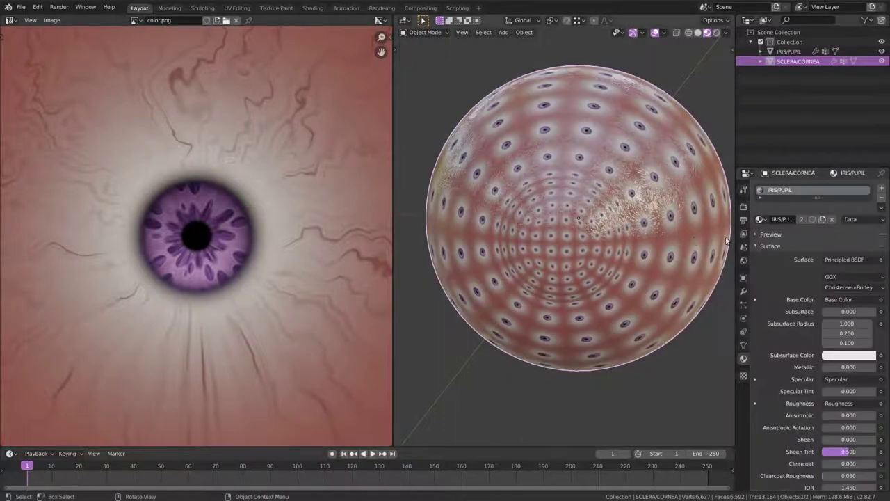
left_click(801, 219)
double_click(796, 218)
type("SCLERA/CORNEA")
key("Return")
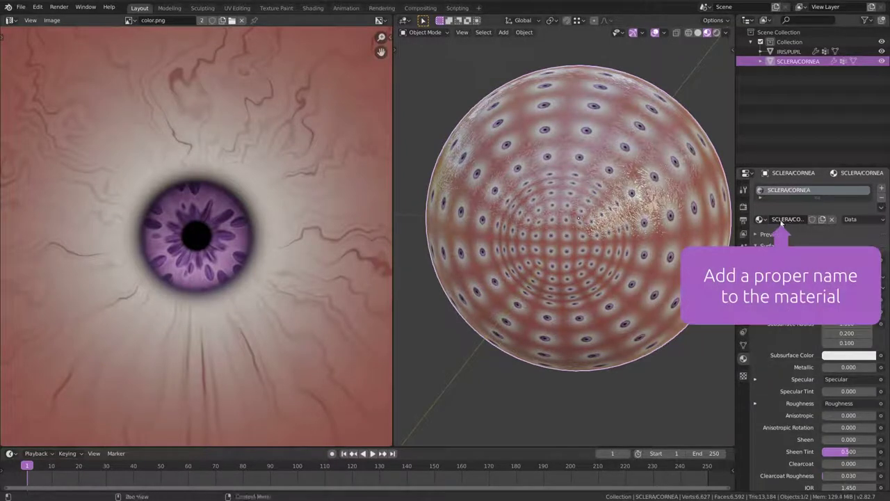
middle_click_drag(724, 219, 573, 182)
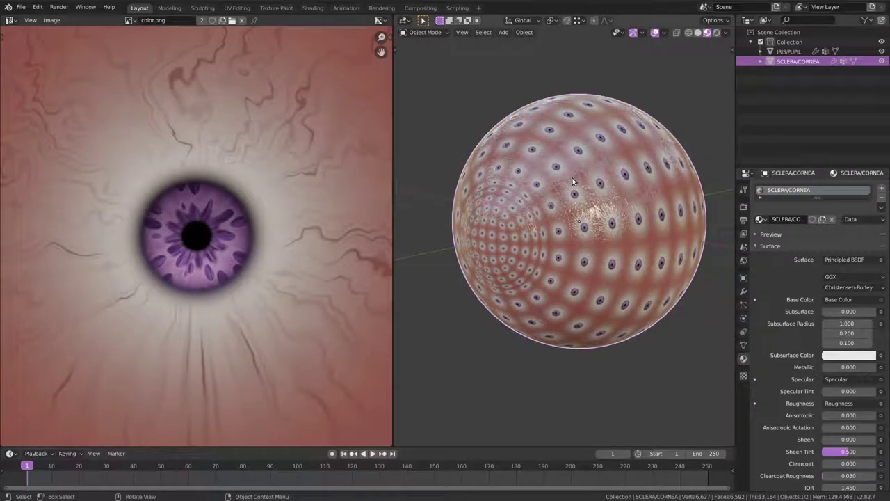
- In Edit Mode, mark a vertical edge loop of the sphere as a UV seam
left_click(424, 32)
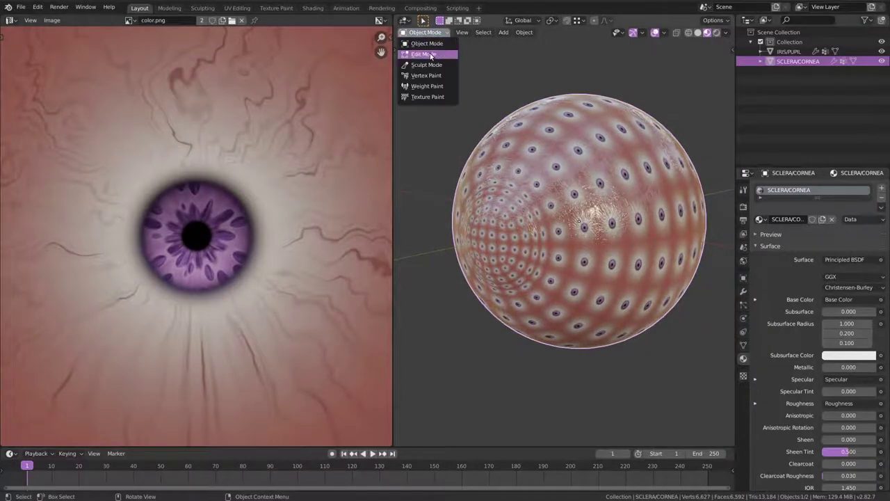
left_click(431, 56)
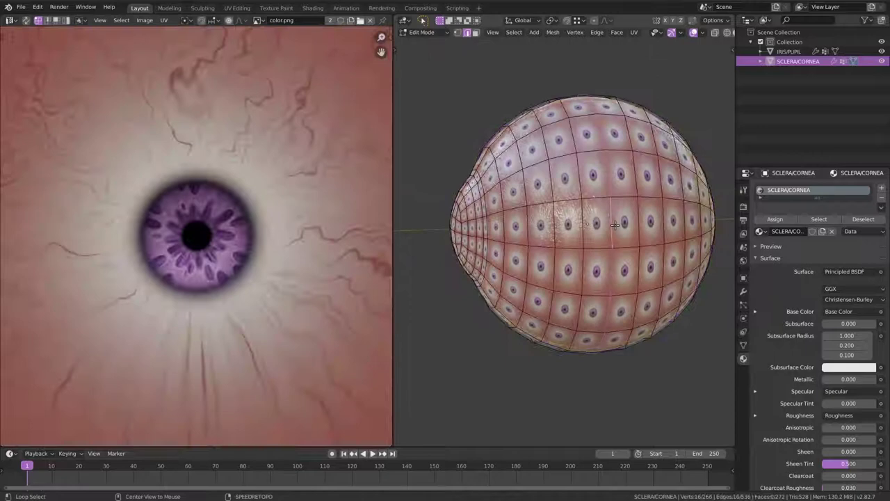
middle_click_drag(570, 229, 611, 54)
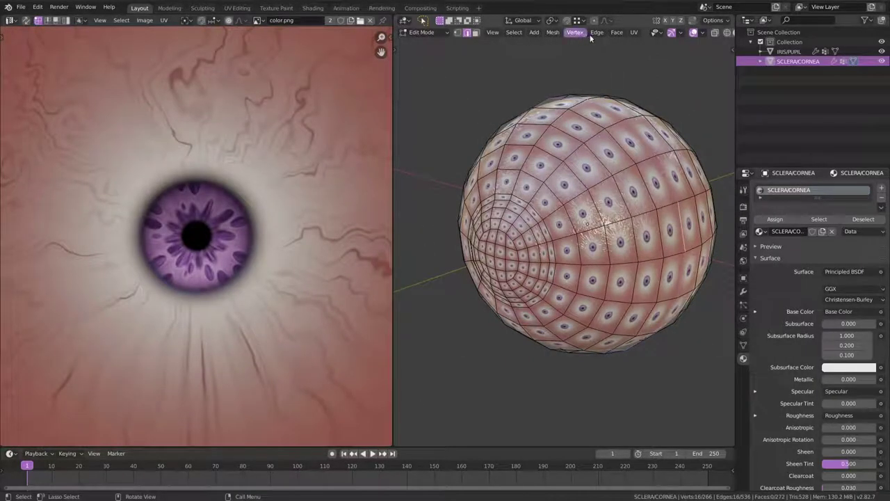
left_click(596, 32)
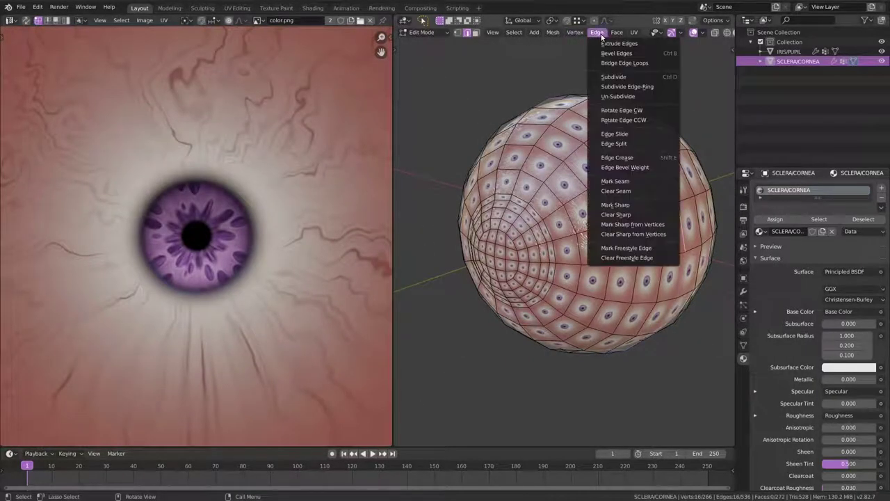
left_click(621, 184)
mouse_move(621, 185)
middle_mouse_down()
mouse_move(598, 186)
mouse_move(612, 188)
middle_mouse_up()
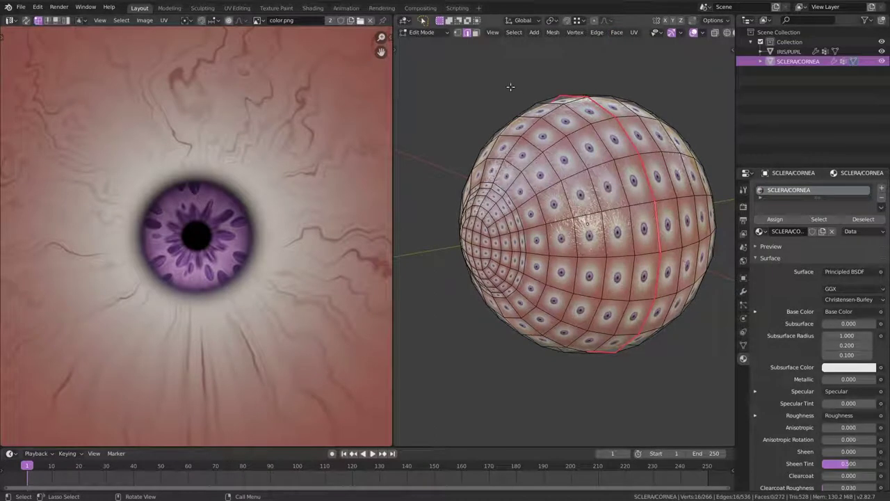
- Select the seam-bounded front half of the sphere in face mode and centre it in front view
left_click(476, 34)
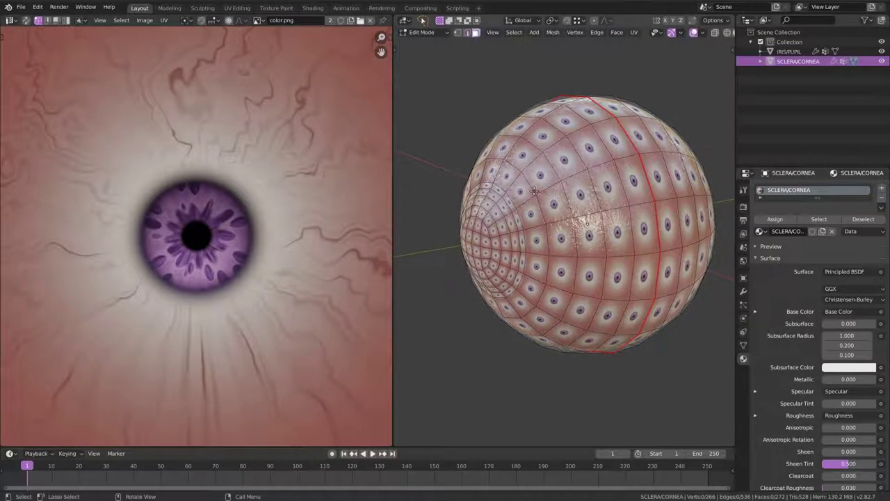
left_click(552, 207)
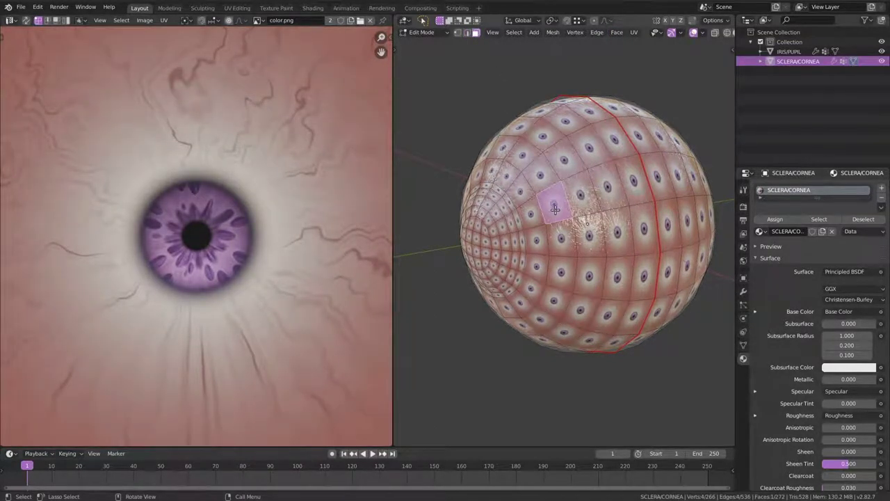
key("ctrl+l")
middle_click_drag(549, 235, 593, 230, "alt")
key("KP_Decimal")
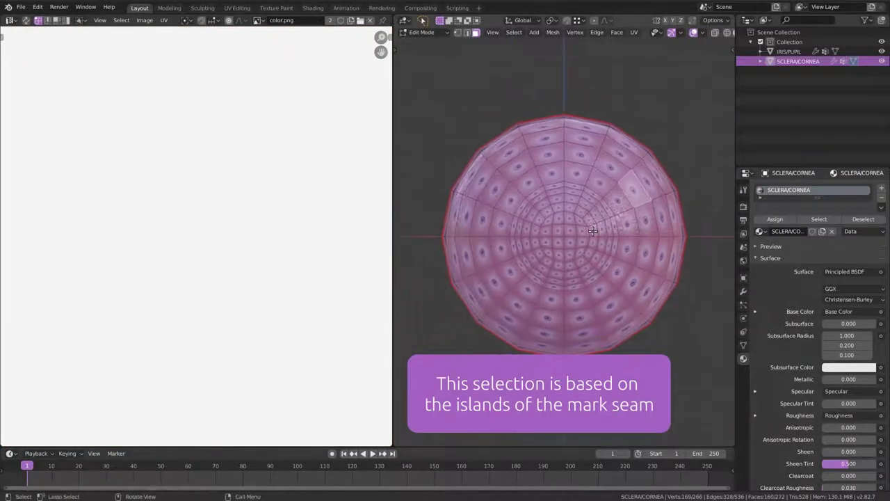
- Project the sphere's front half from view with Bounds over the eye texture
key("u")
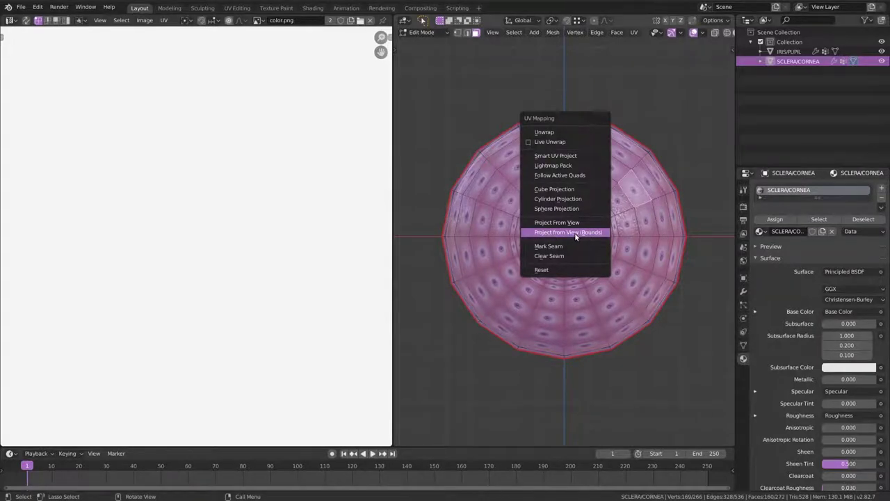
left_click(575, 236)
scroll(264, 237, "down", 2)
scroll(264, 240, "up", 1)
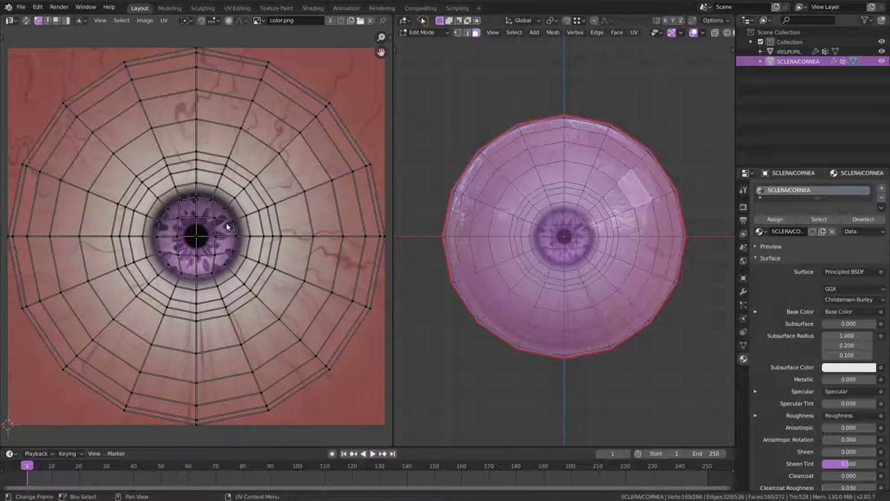
- Lasso the UV rings around the iris and scale them toward the centre
key("t")
left_click(16, 40)
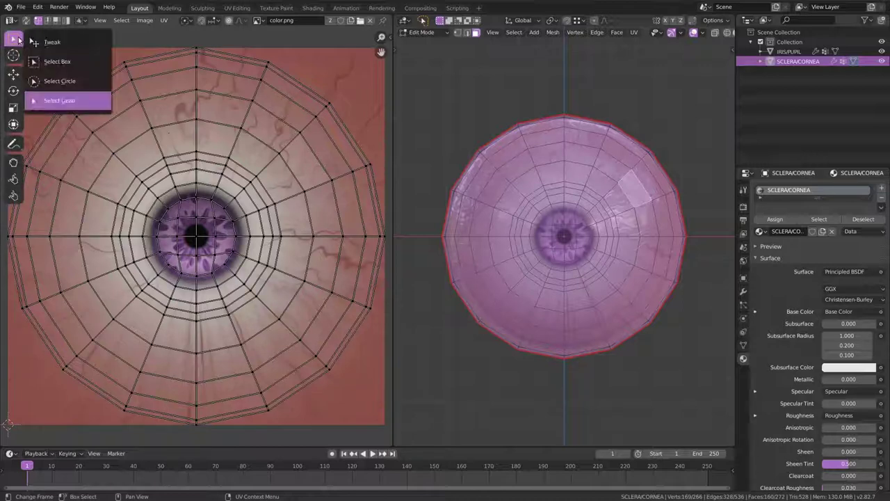
left_click(57, 103)
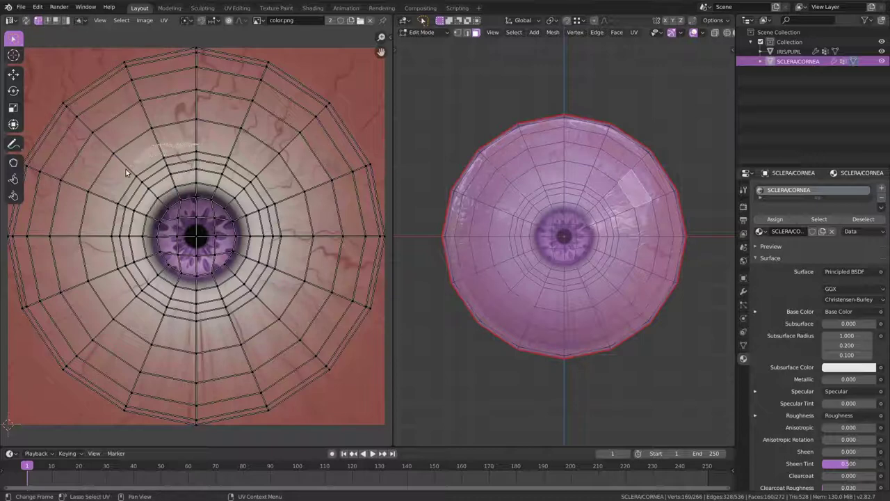
mouse_move(126, 169)
left_mouse_down()
mouse_move(104, 229)
mouse_move(109, 286)
mouse_move(129, 310)
mouse_move(162, 323)
mouse_move(248, 331)
mouse_move(270, 313)
mouse_move(288, 272)
mouse_move(288, 197)
mouse_move(271, 172)
mouse_move(205, 145)
left_mouse_up()
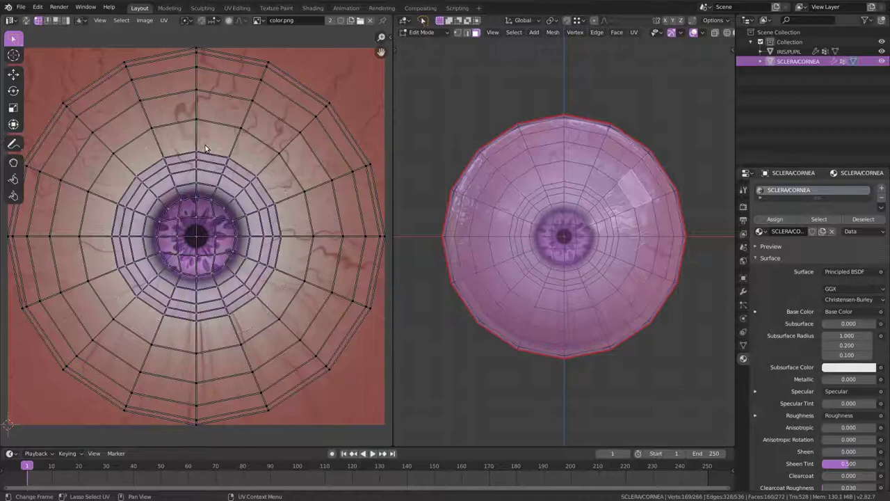
key("s")
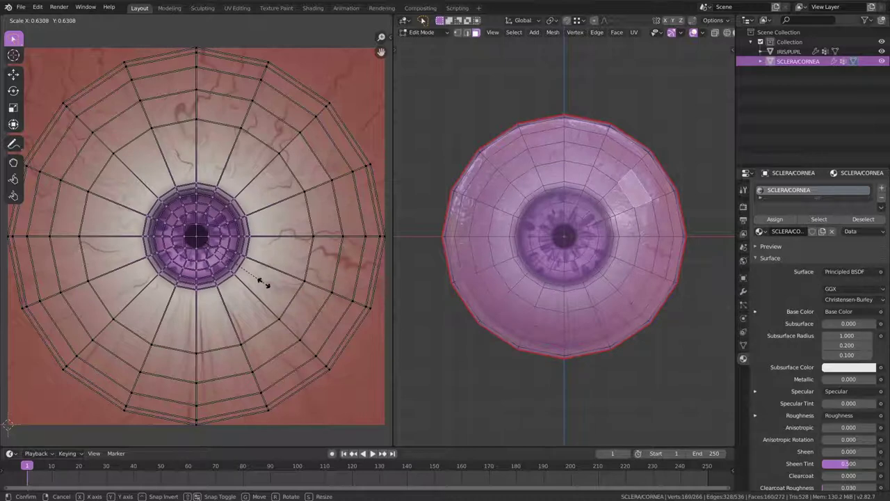
- Confirm the smaller iris UV ring and pin the selected iris UVs in place
left_click(263, 282)
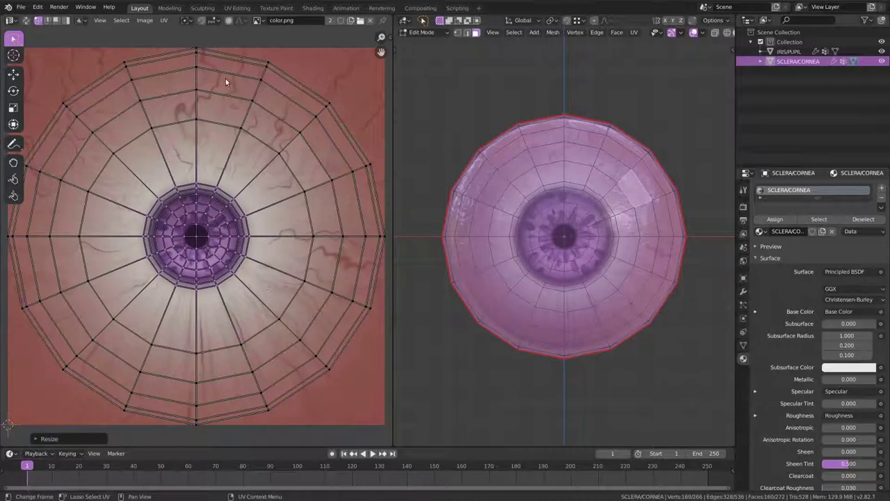
left_click(164, 20)
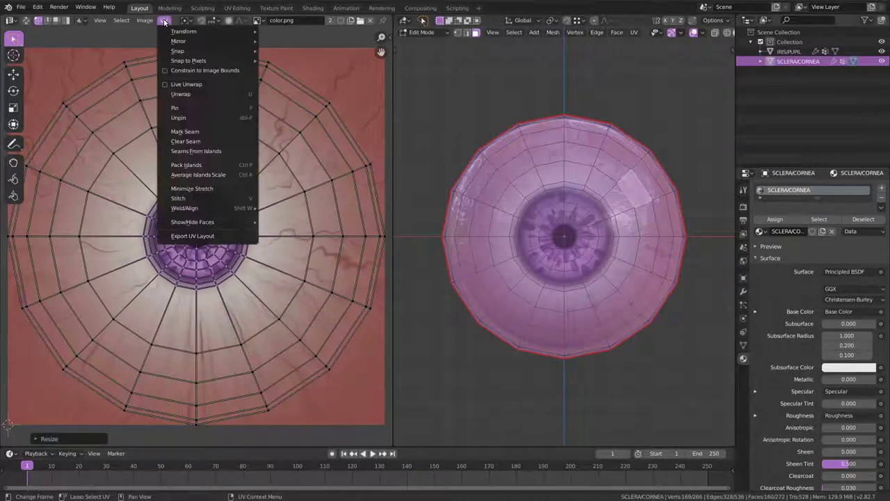
left_click(175, 107)
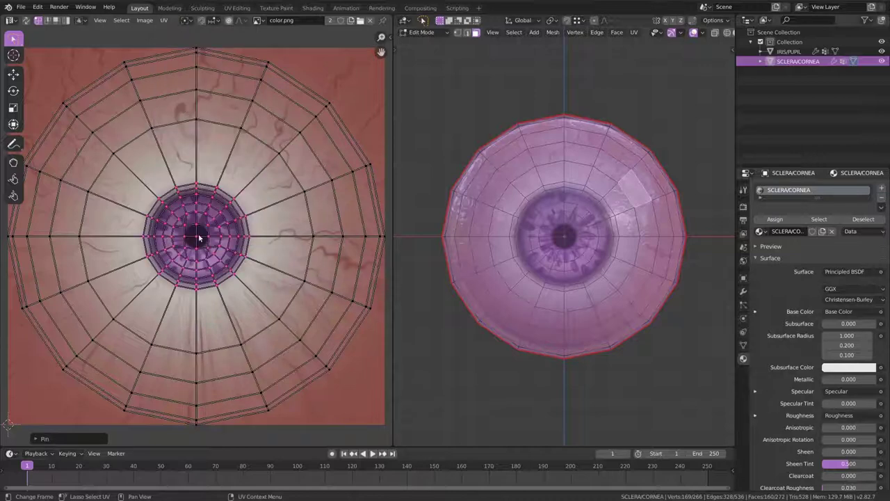
- Re-unwrap the front half around the pinned iris and rescale the outer UV rings to fit the texture
key("e")
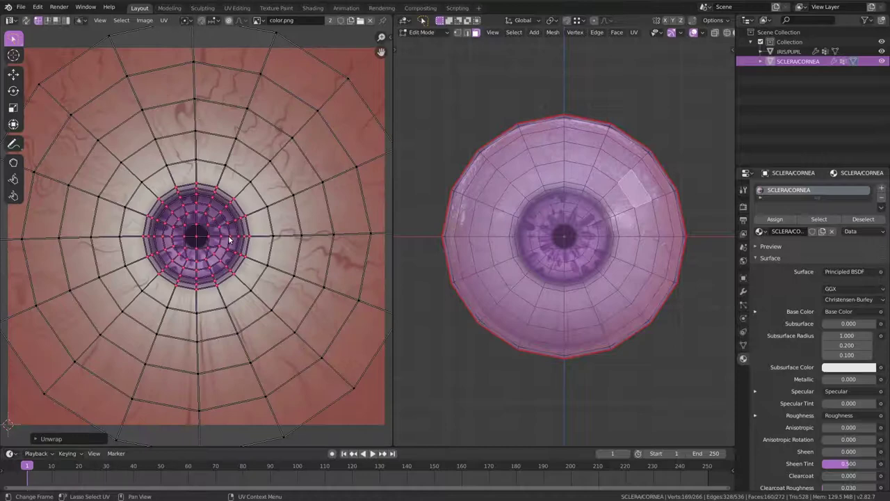
scroll(230, 240, "down", 1)
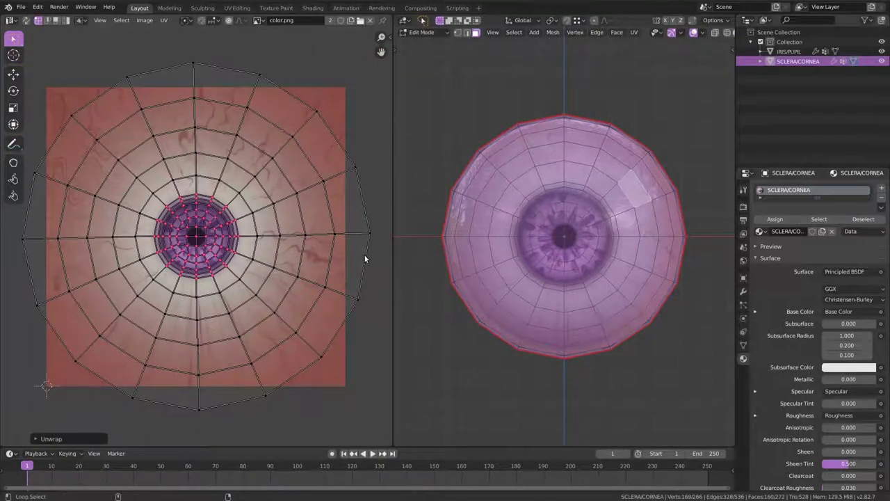
key("s")
left_click(313, 269)
- Settle the front UV ring size, then select and unwrap the eyeball's back-half island
key("s")
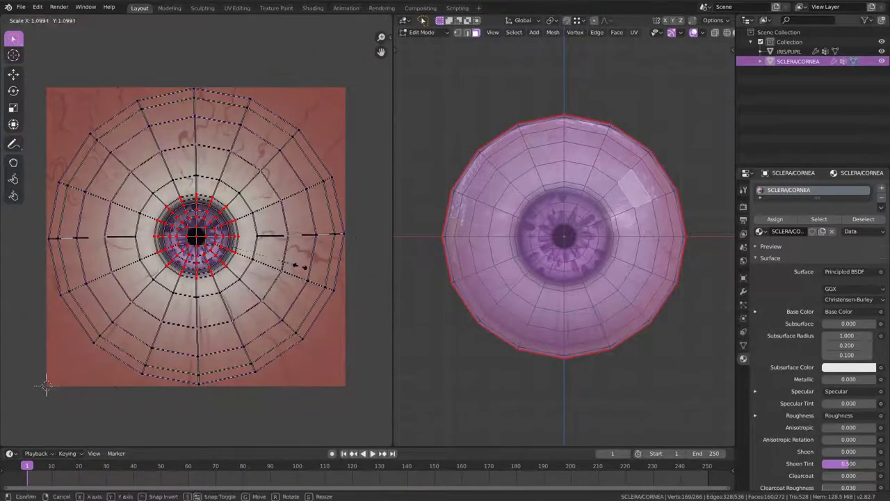
left_click(303, 258)
middle_click_drag(702, 275, 606, 237)
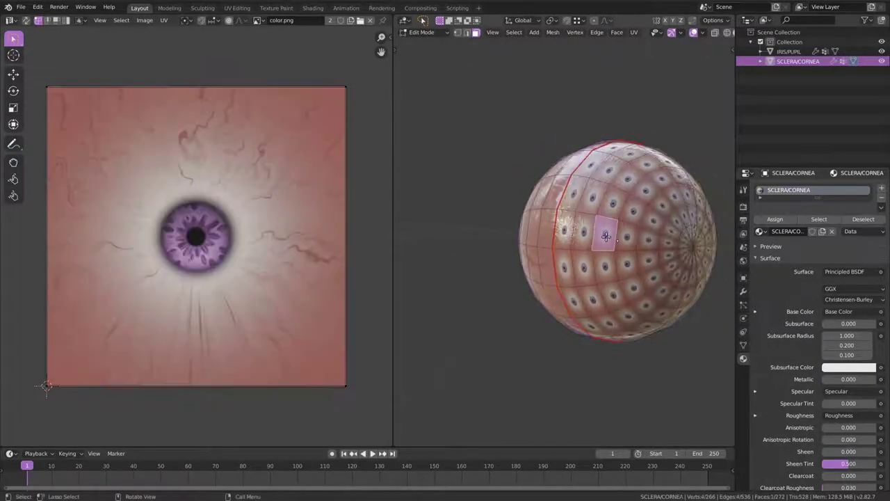
key("l")
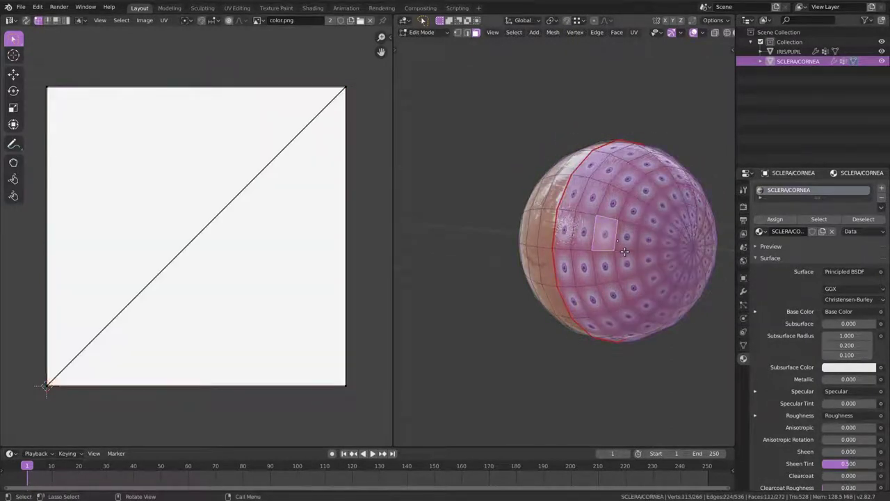
key("u")
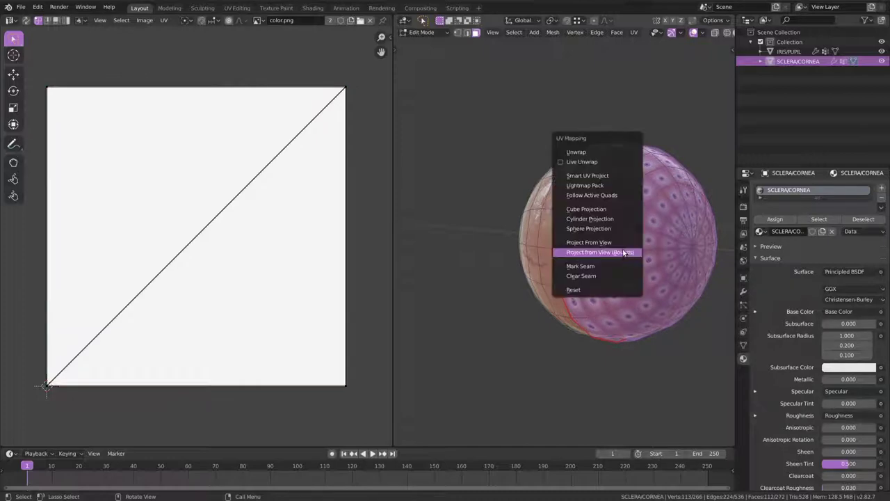
left_click(584, 152)
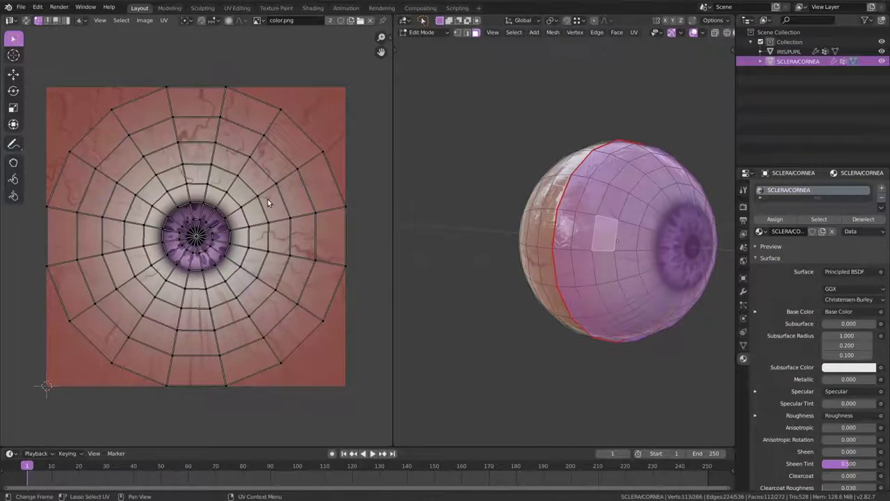
- Shrink the back-half UV grid and tuck it into the texture's lower-right corner
key("a")
key("s")
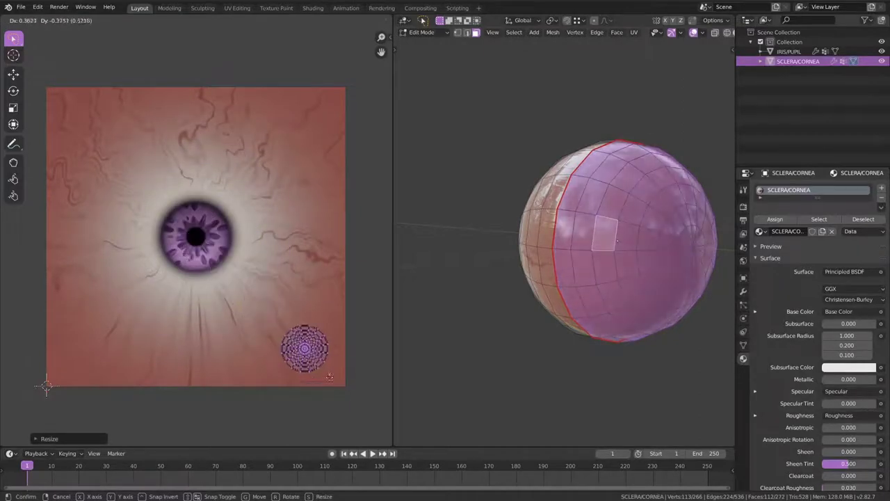
left_click(334, 384)
key("s")
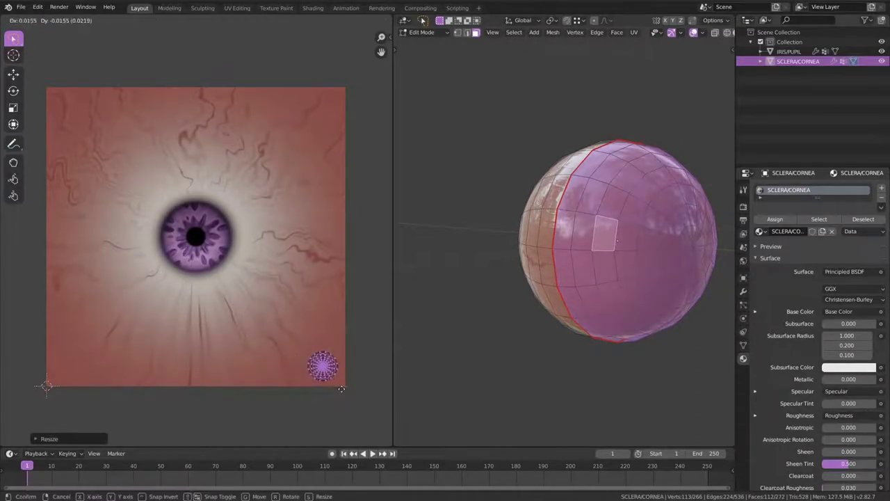
left_click(343, 388)
middle_click_drag(490, 316, 584, 265)
left_click(422, 32)
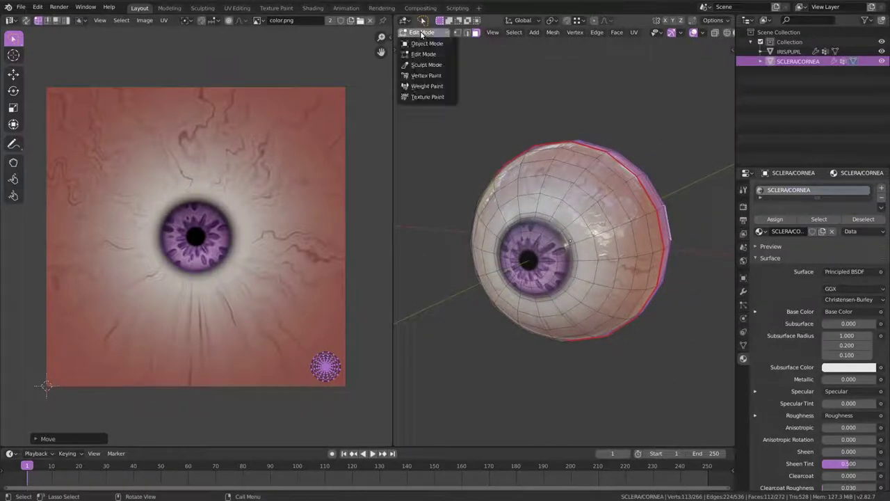
- Switch to Object Mode and turn the left area into the Shader Editor showing the material nodes
left_click(425, 41)
left_click(11, 20)
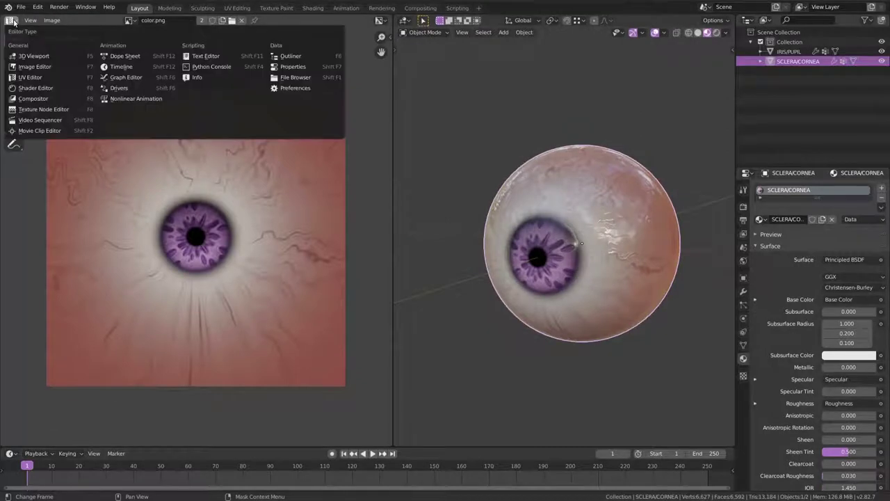
left_click(40, 89)
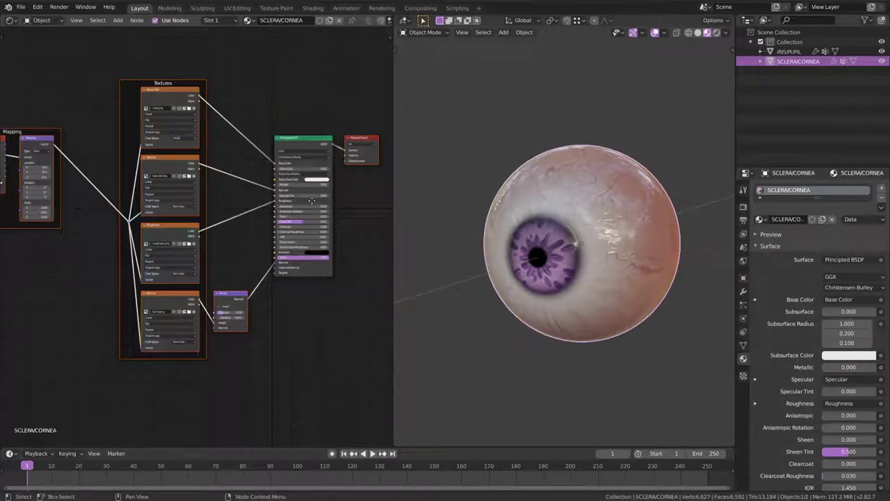
middle_click_drag(312, 201, 283, 208)
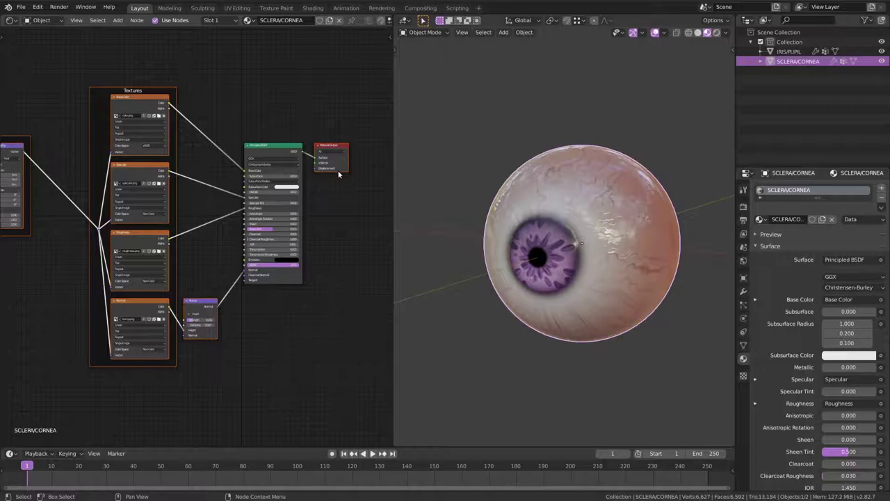
scroll(339, 174, "down", 2)
left_click_drag(339, 174, 354, 220)
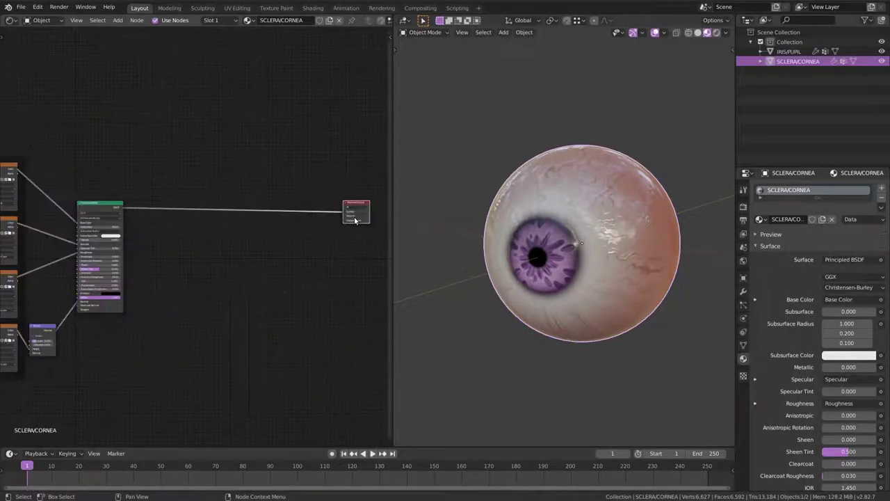
- Load the Glass preset from the NodeCustomBuilder side panel into the material
key("n")
left_click(388, 193)
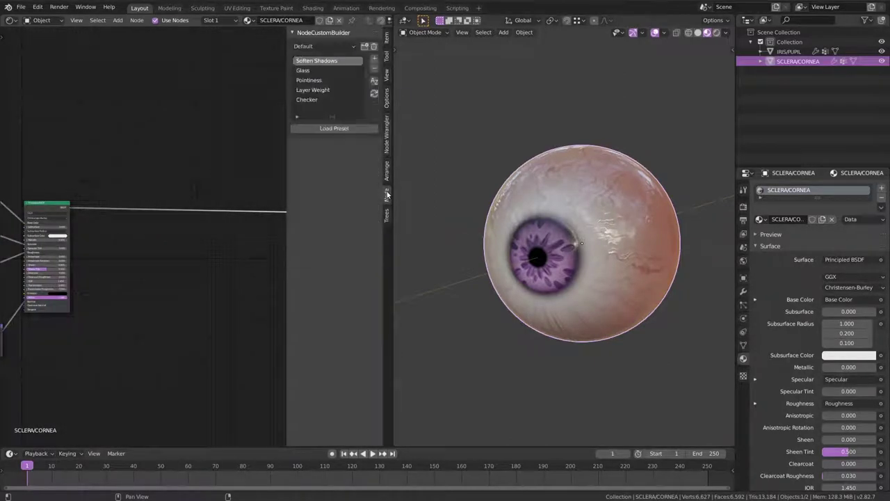
left_click(309, 70)
left_click(318, 128)
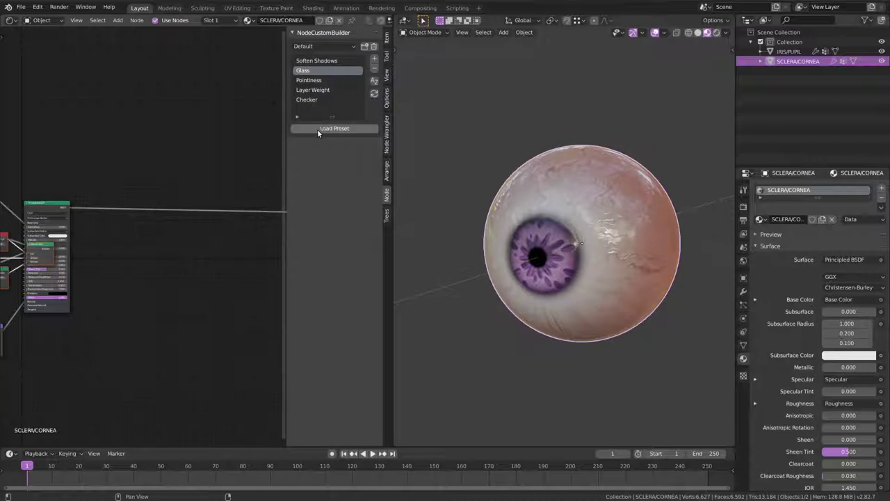
- Place the glass nodes below the Principled BSDF, maximize the node editor, and delete the unneeded shader nodes
key("n")
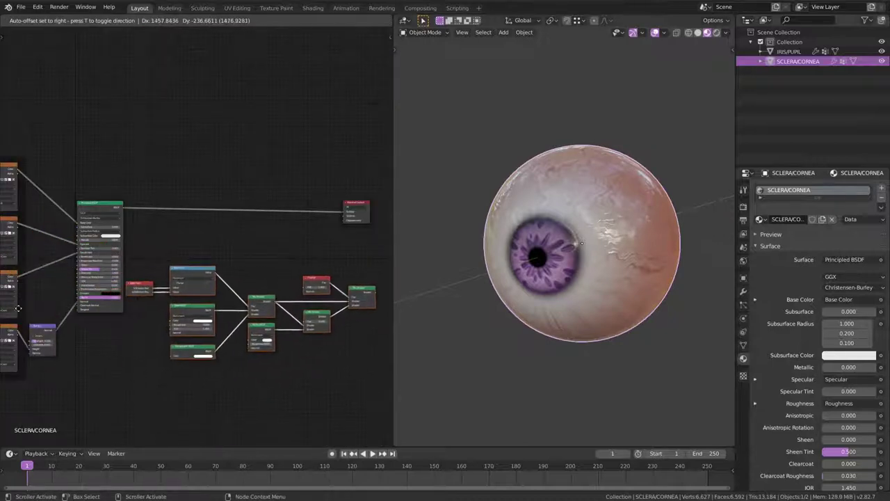
left_click(376, 306)
key("ctrl+space")
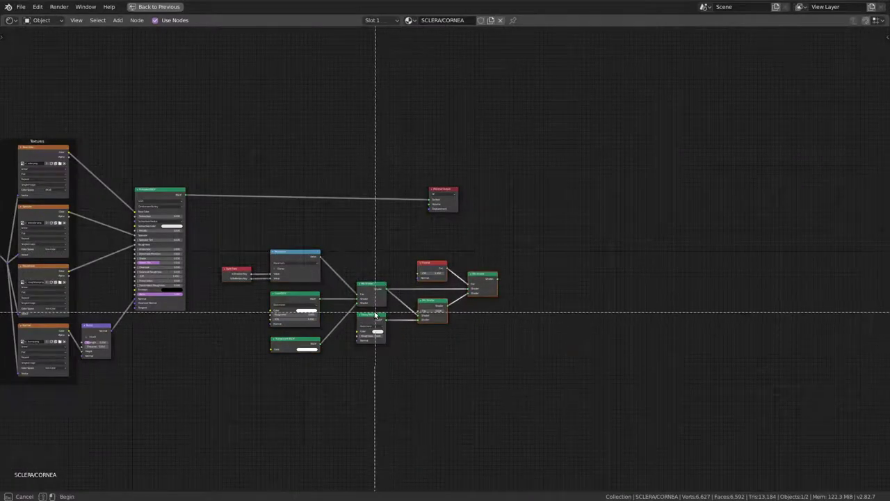
key("x")
scroll(243, 383, "up", 3)
middle_click_drag(243, 383, 419, 372)
scroll(419, 369, "up", 1)
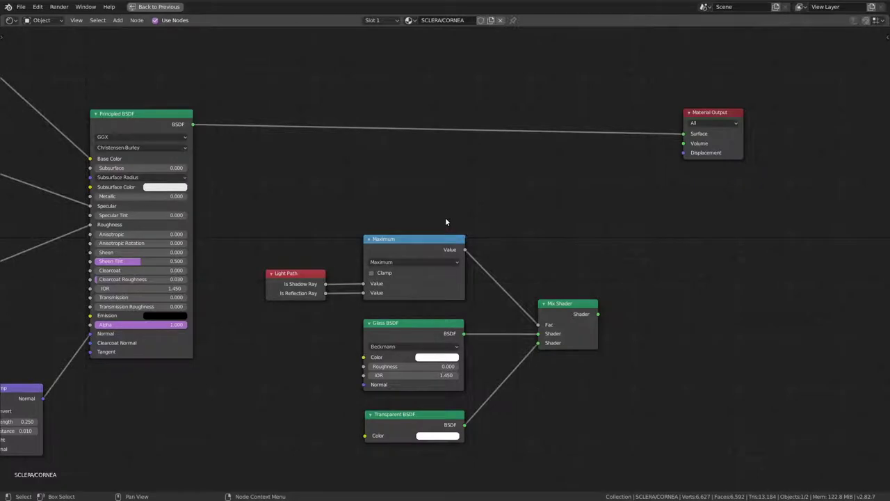
- Insert a Mix Shader before the Material Output and plug the glass mix into its second Shader input
key("shift+a")
mouse_move(446, 222)
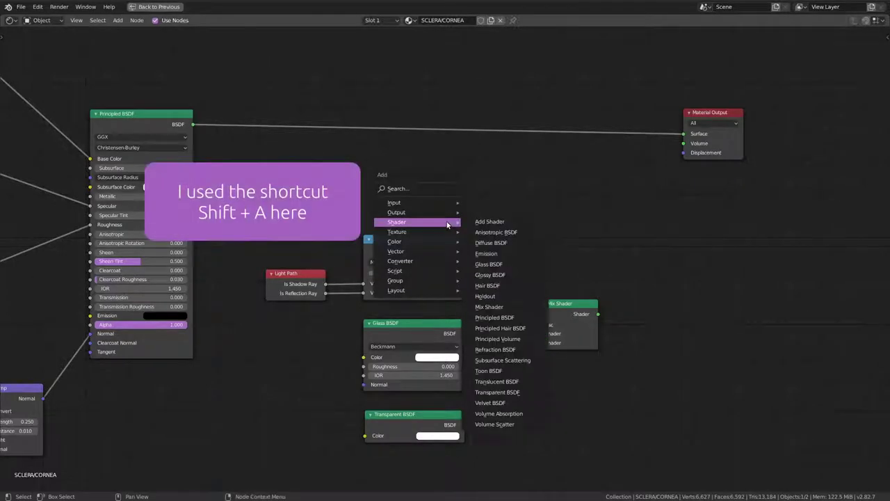
left_click(500, 307)
left_click(552, 113)
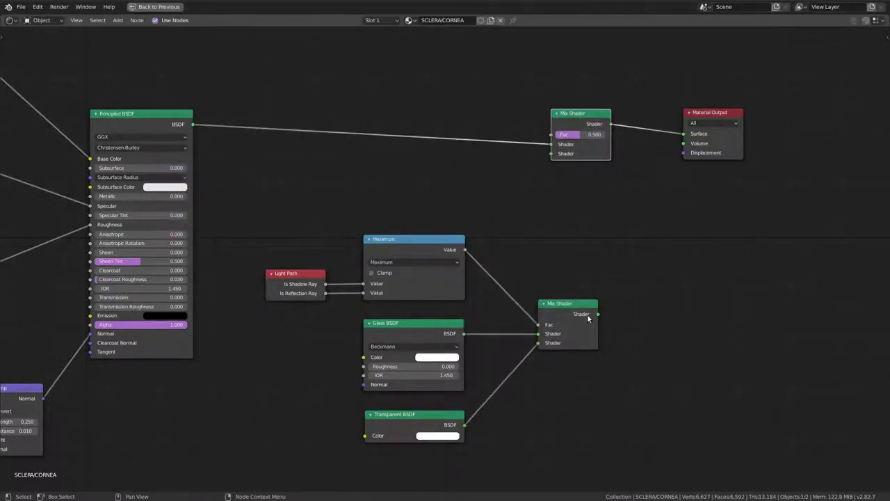
left_click_drag(598, 314, 553, 157)
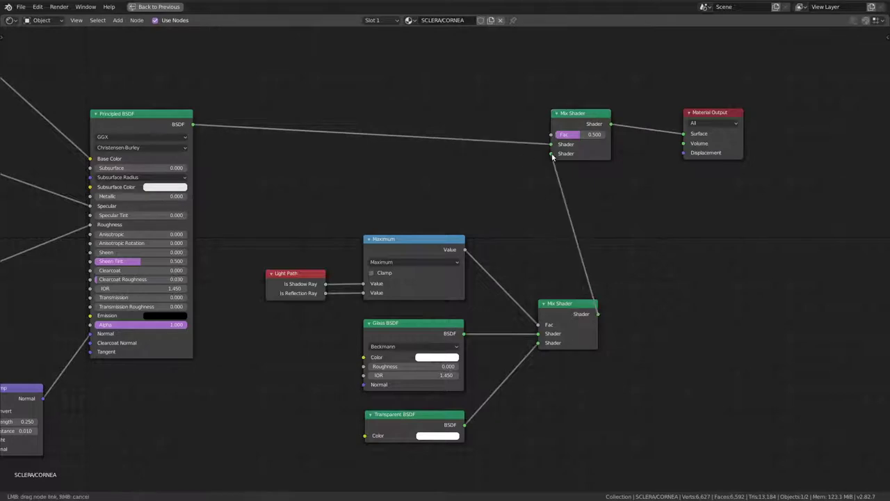
left_click_drag(553, 157, 552, 153)
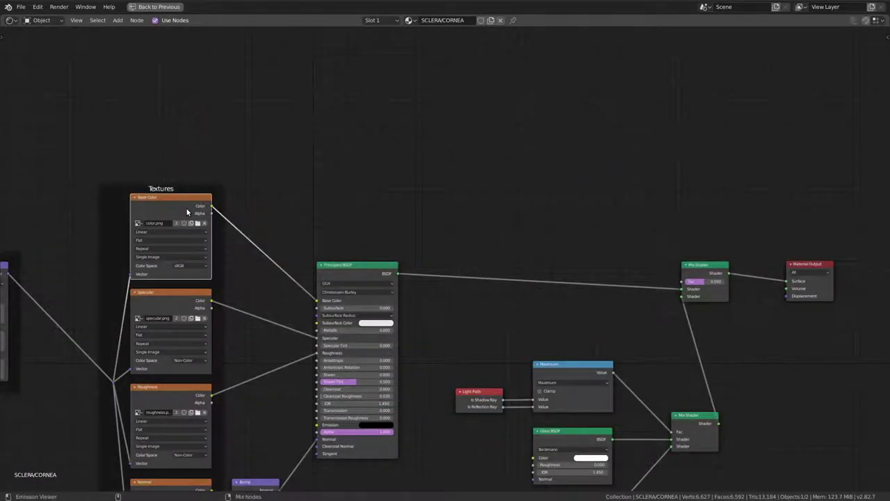
- Duplicate the Base Color image node, load cornea_mask.png into the copy, and wire its Color to the Mix Shader Fac
key("shift+d")
key("y")
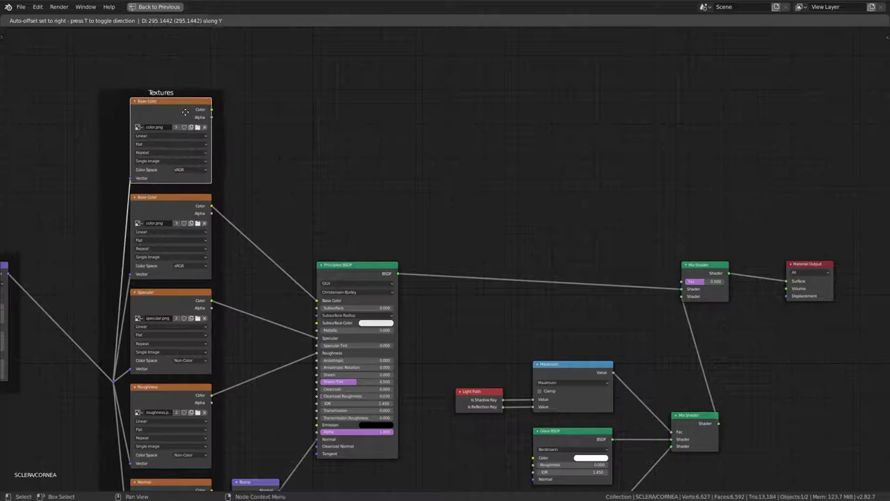
left_click(185, 112)
left_click(199, 126)
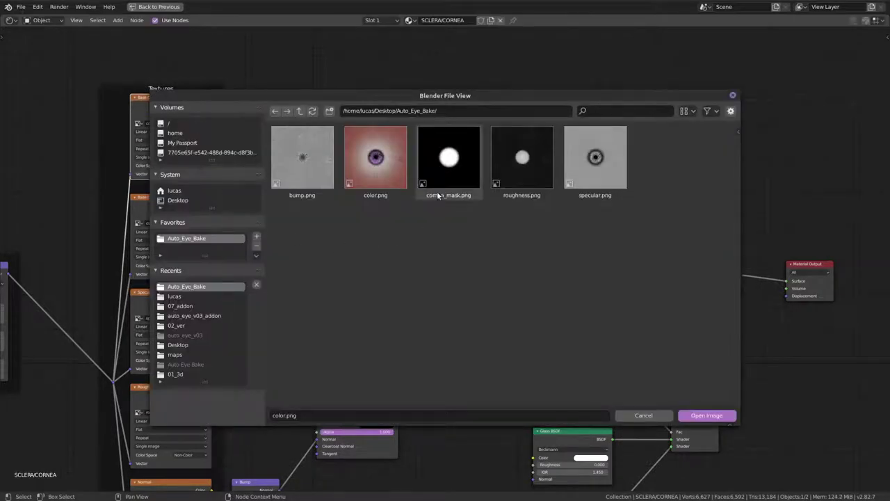
double_click(446, 177)
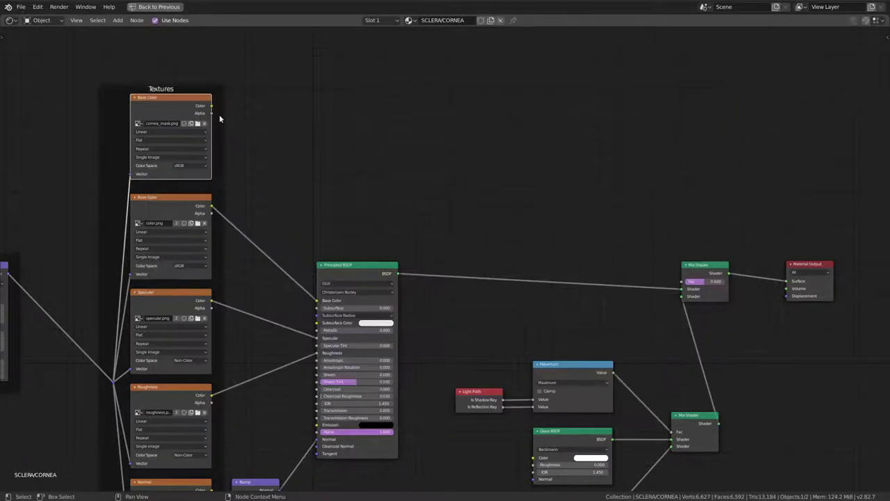
left_click_drag(210, 108, 681, 282)
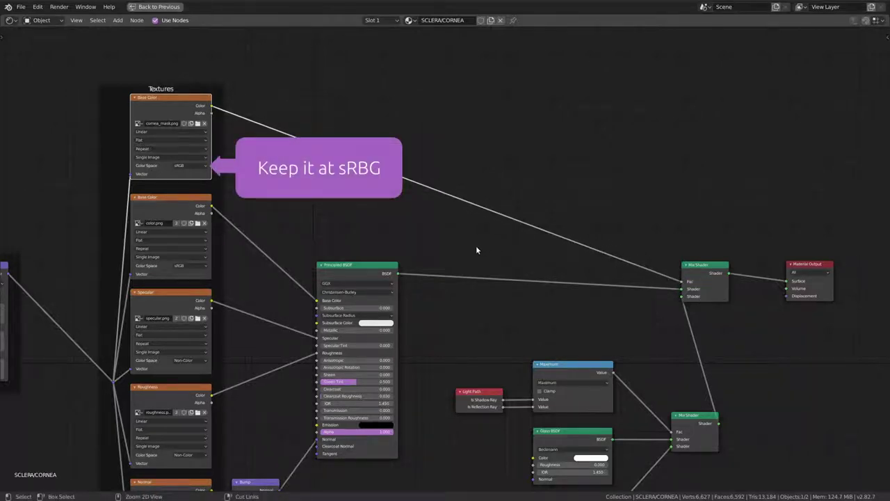
- Return to the Layout workspace and set the render engine to Eevee
key("ctrl+space")
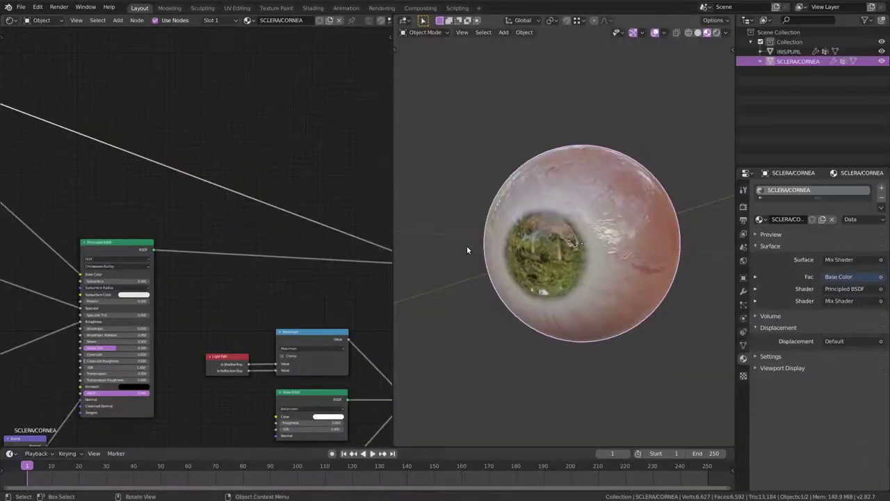
middle_click_drag(521, 268, 531, 264)
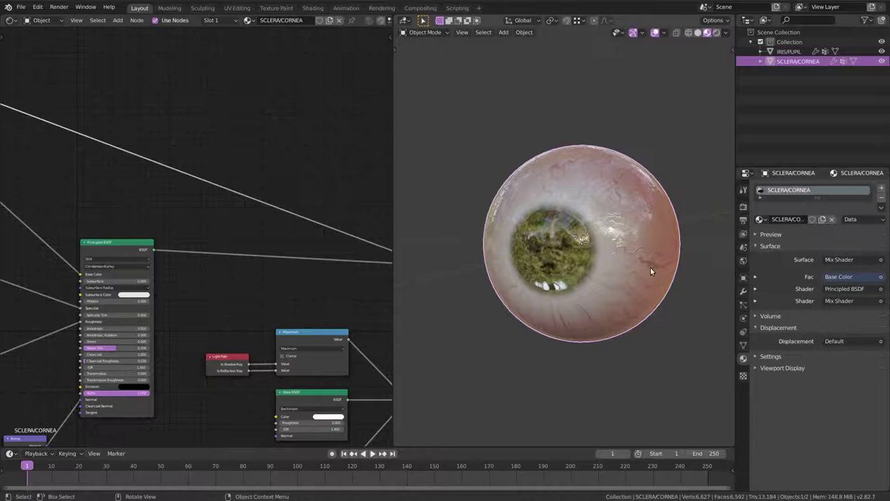
left_click(742, 205)
left_click(831, 188)
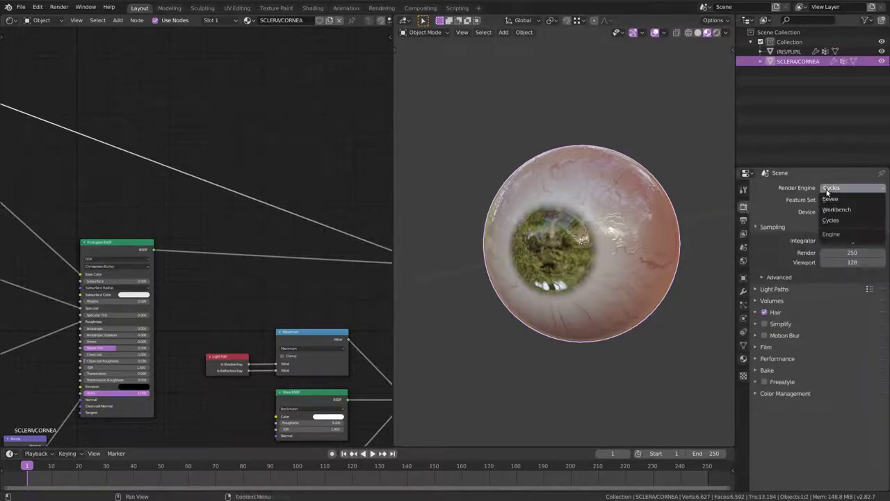
left_click(829, 200)
- Enable refraction under Screen Space Reflections and Screen Space Refraction on the SCLERA/CORNEA material
left_click(758, 299)
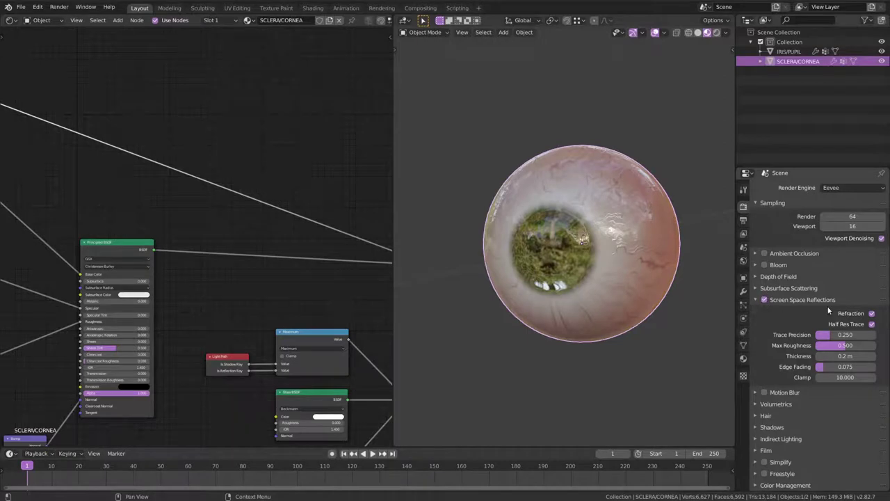
left_click(872, 313)
left_click(744, 359)
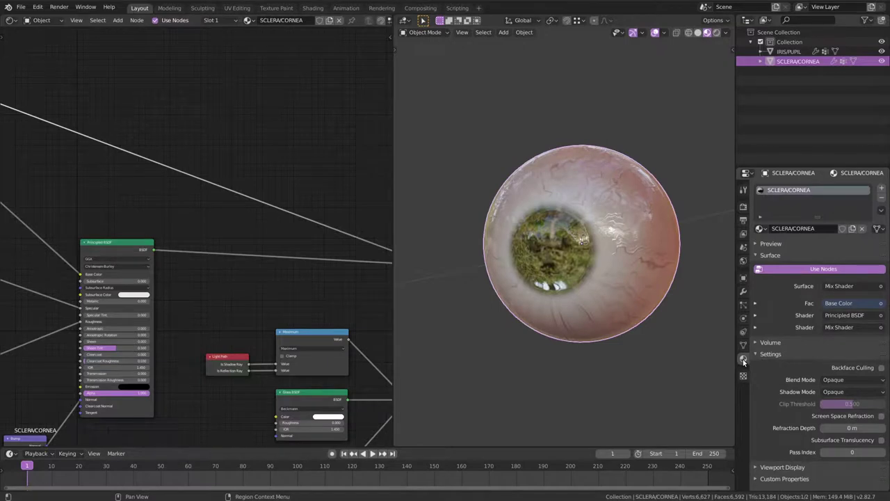
left_click(882, 416)
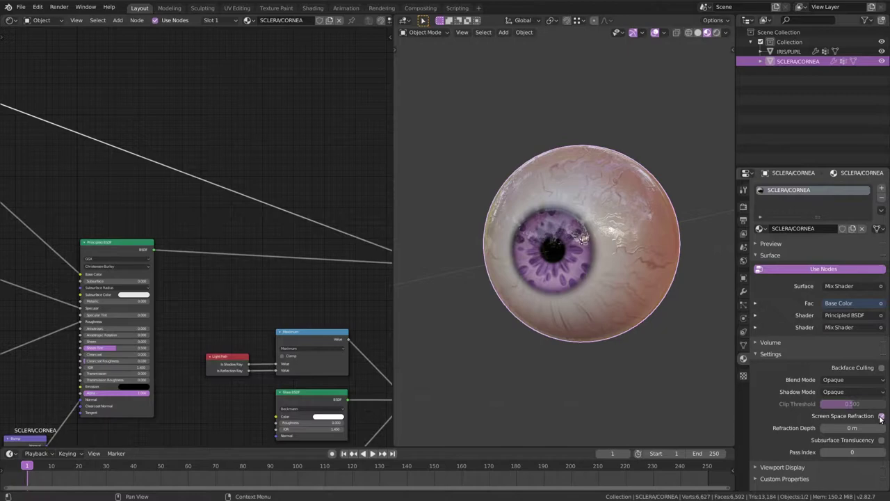